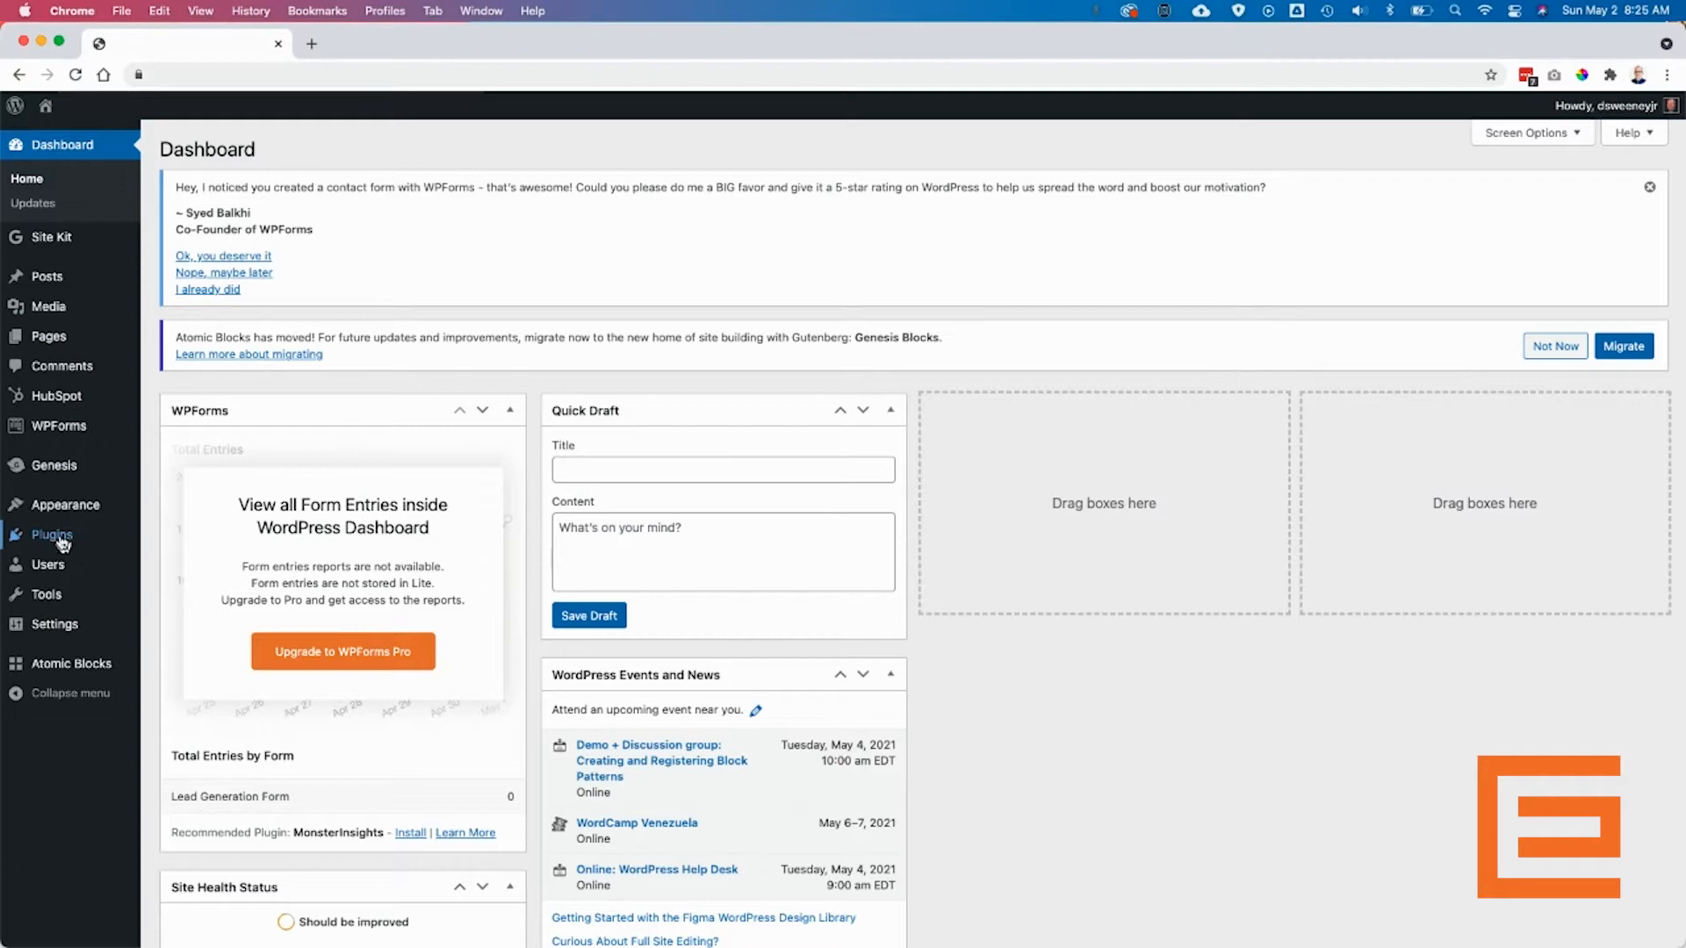
- On the Add Plugins page, search the plugin directory for 'woocommerce'
{"action": "mouse_move", "coordinate": [61, 537]}
{"action": "left_click", "coordinate": [189, 564]}
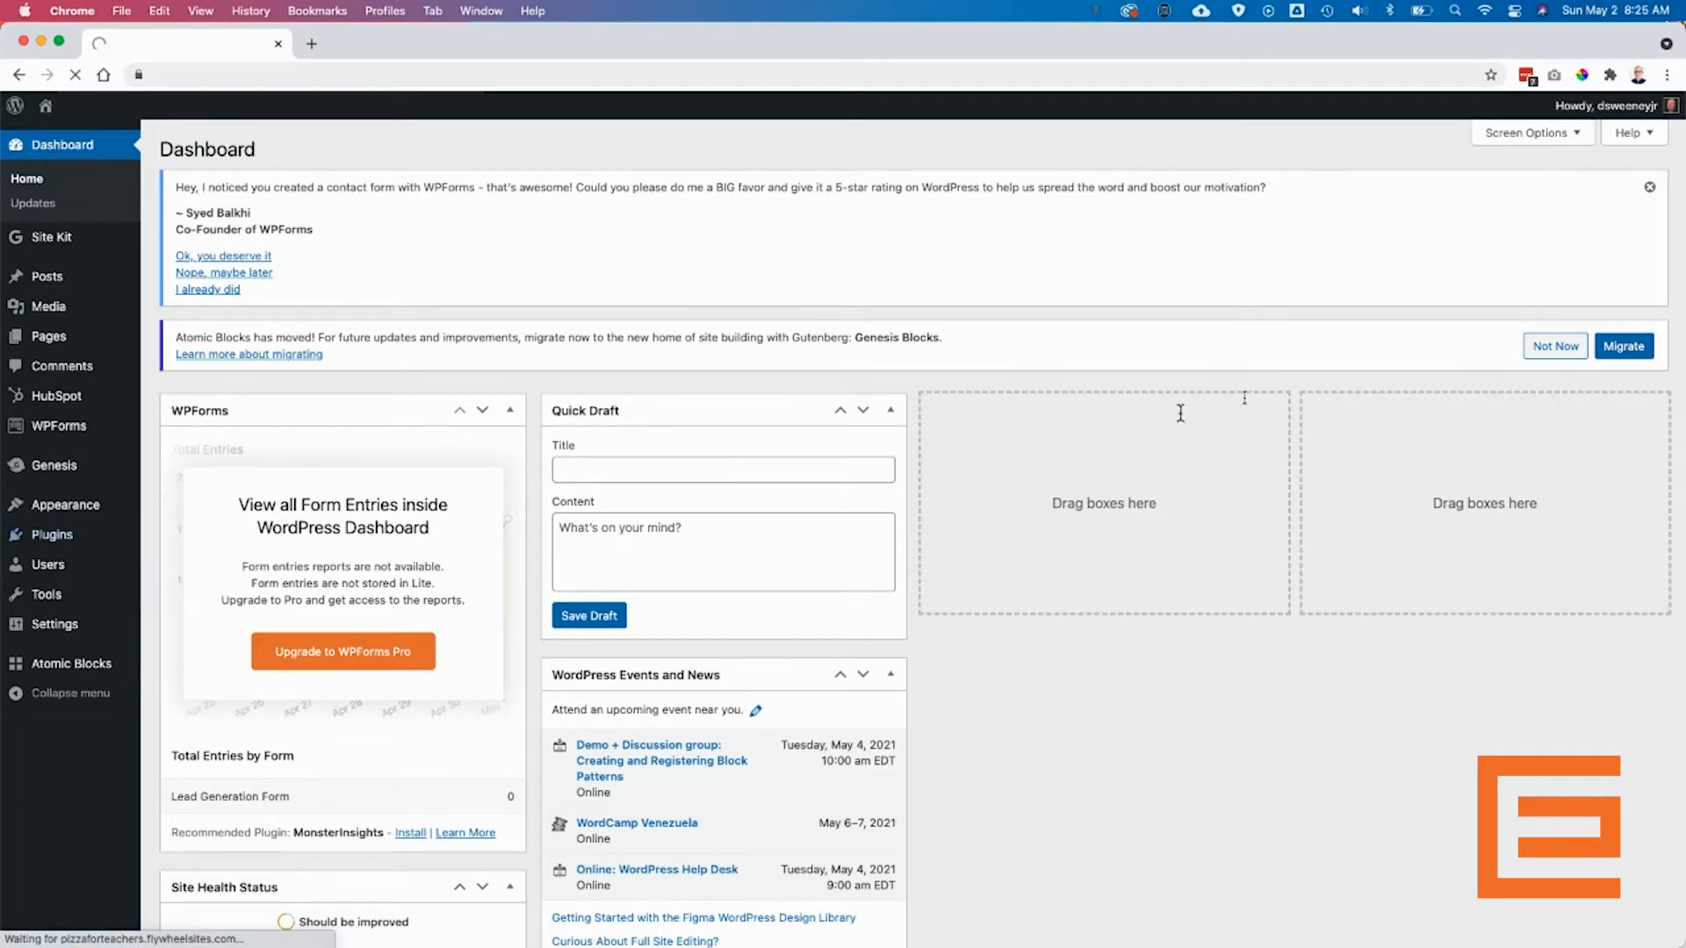
{"action": "left_click", "coordinate": [1488, 344]}
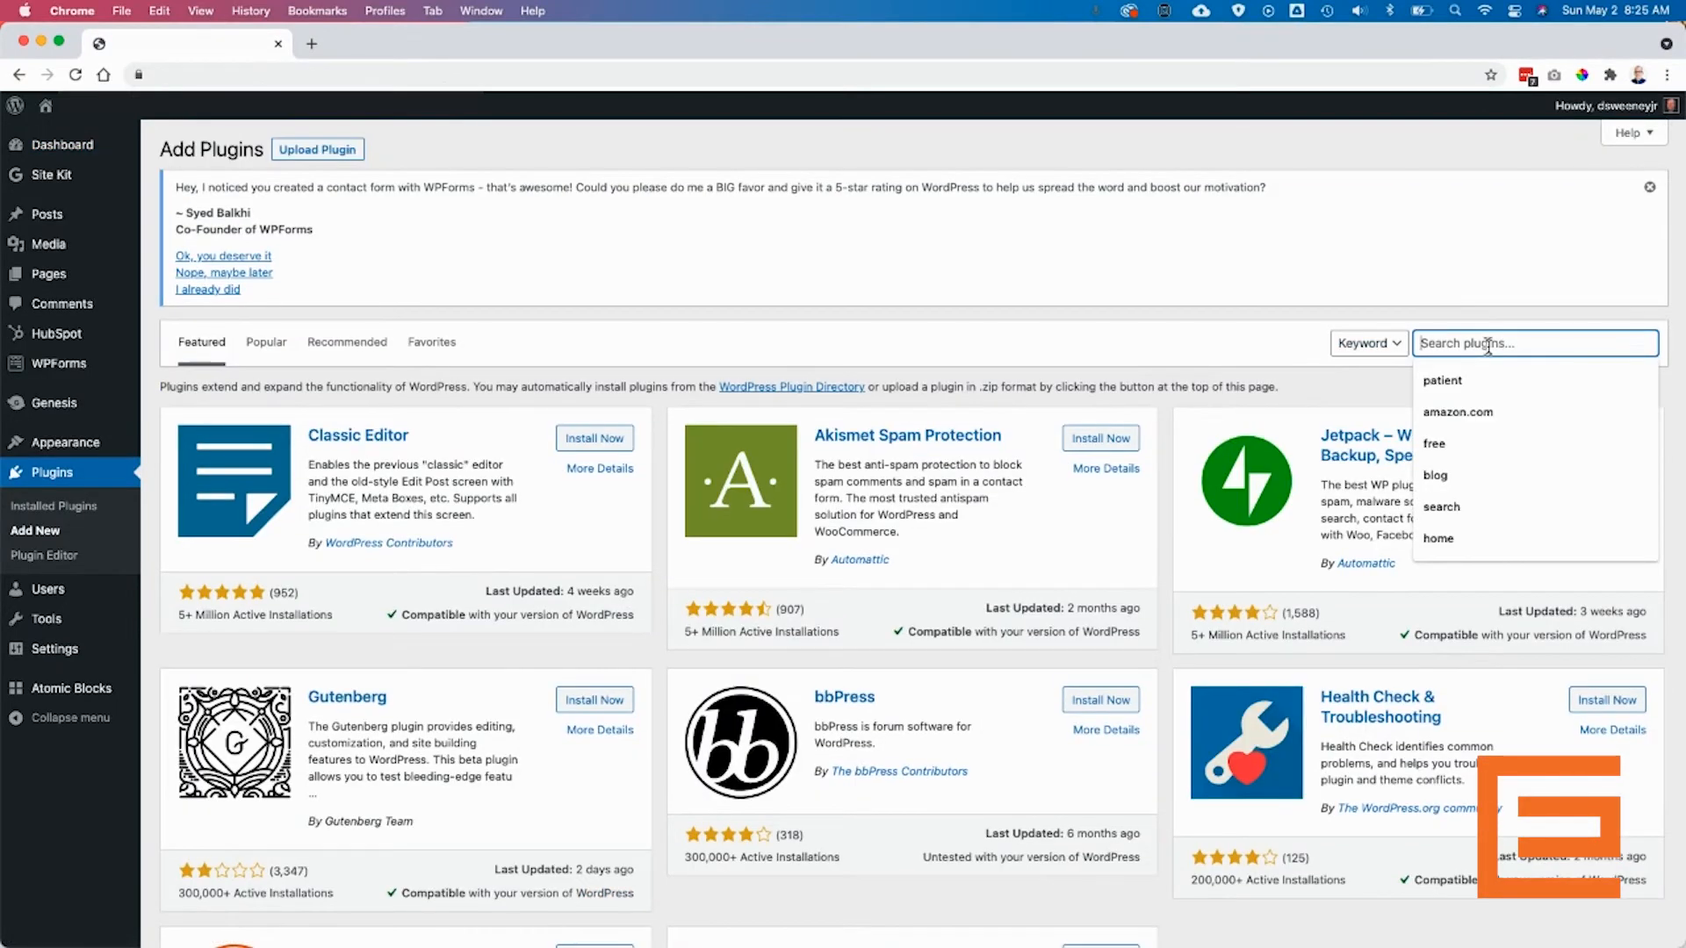
{"action": "type", "text": "woomc"}
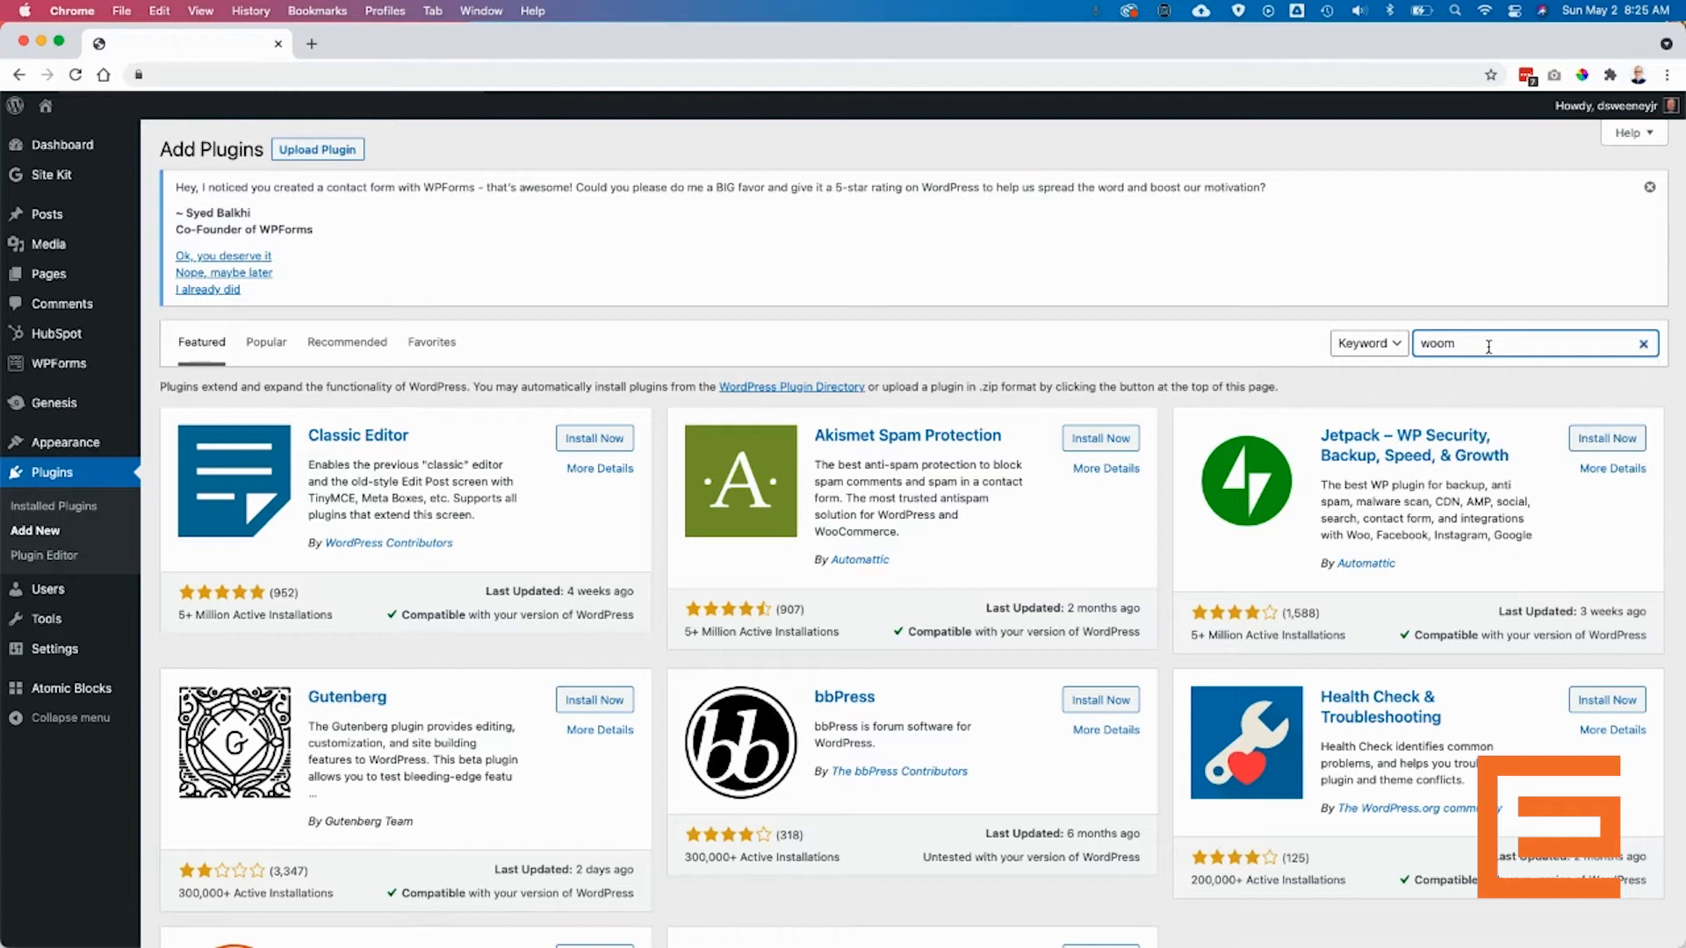
{"action": "key", "text": "BackSpace"}
{"action": "type", "text": "ce"}
{"action": "key", "text": "BackSpace"}
{"action": "type", "text": "om"}
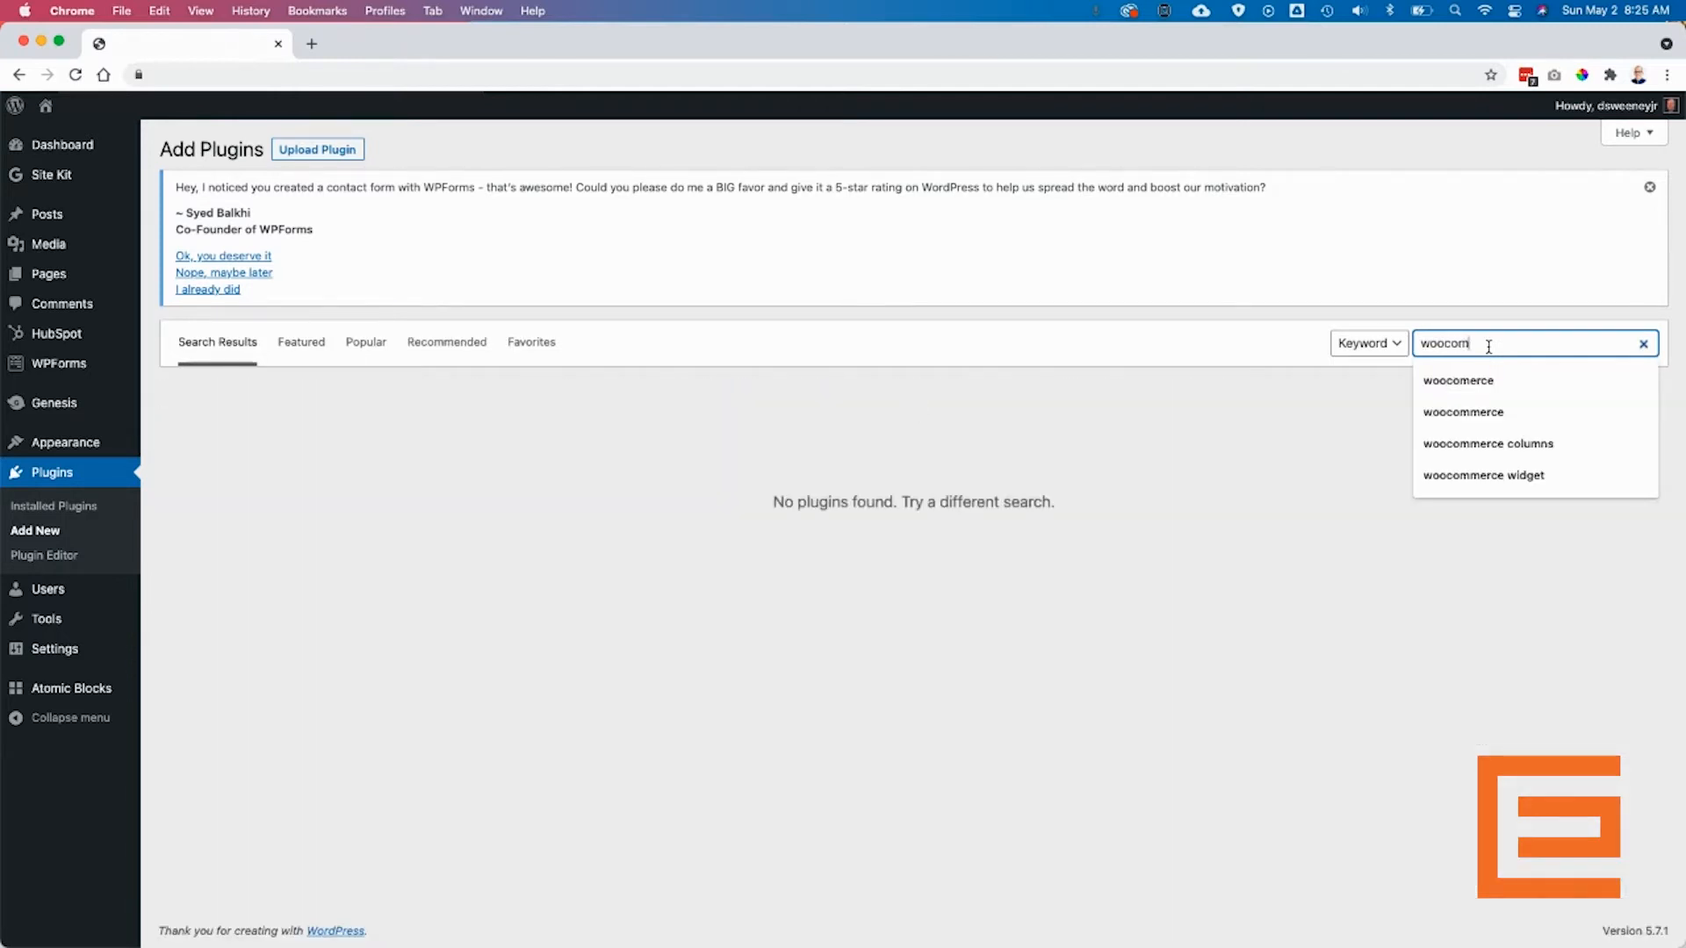
{"action": "type", "text": "merce"}
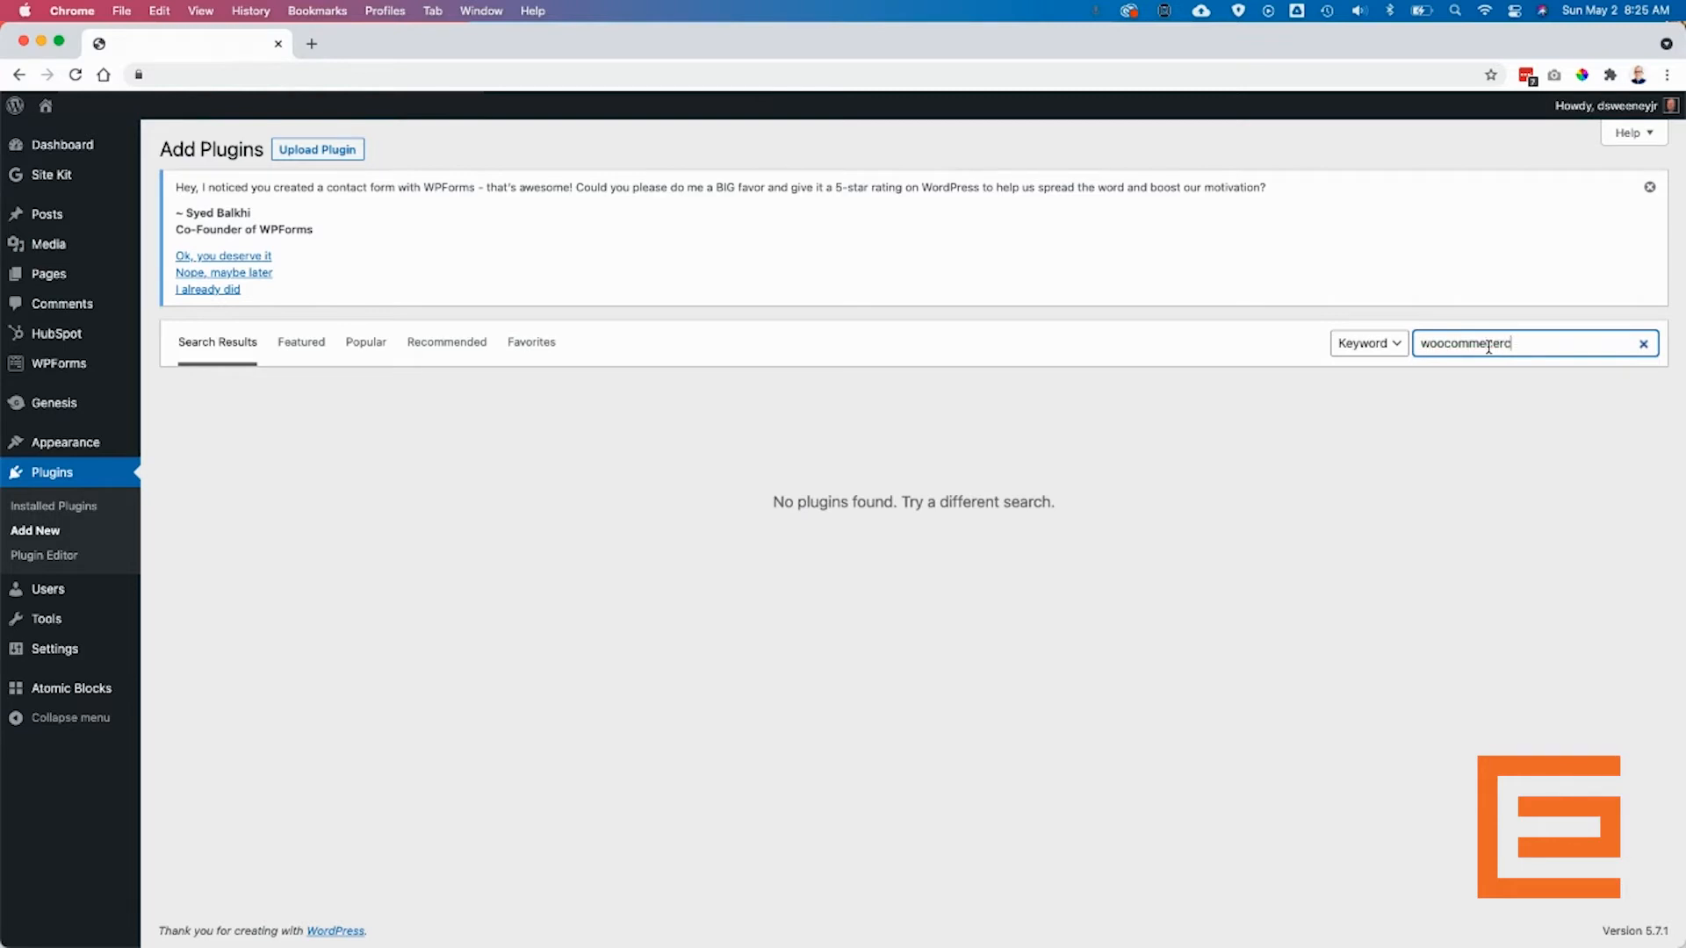
{"action": "key", "text": "BackSpace"}
{"action": "key", "text": "BackSpace"}
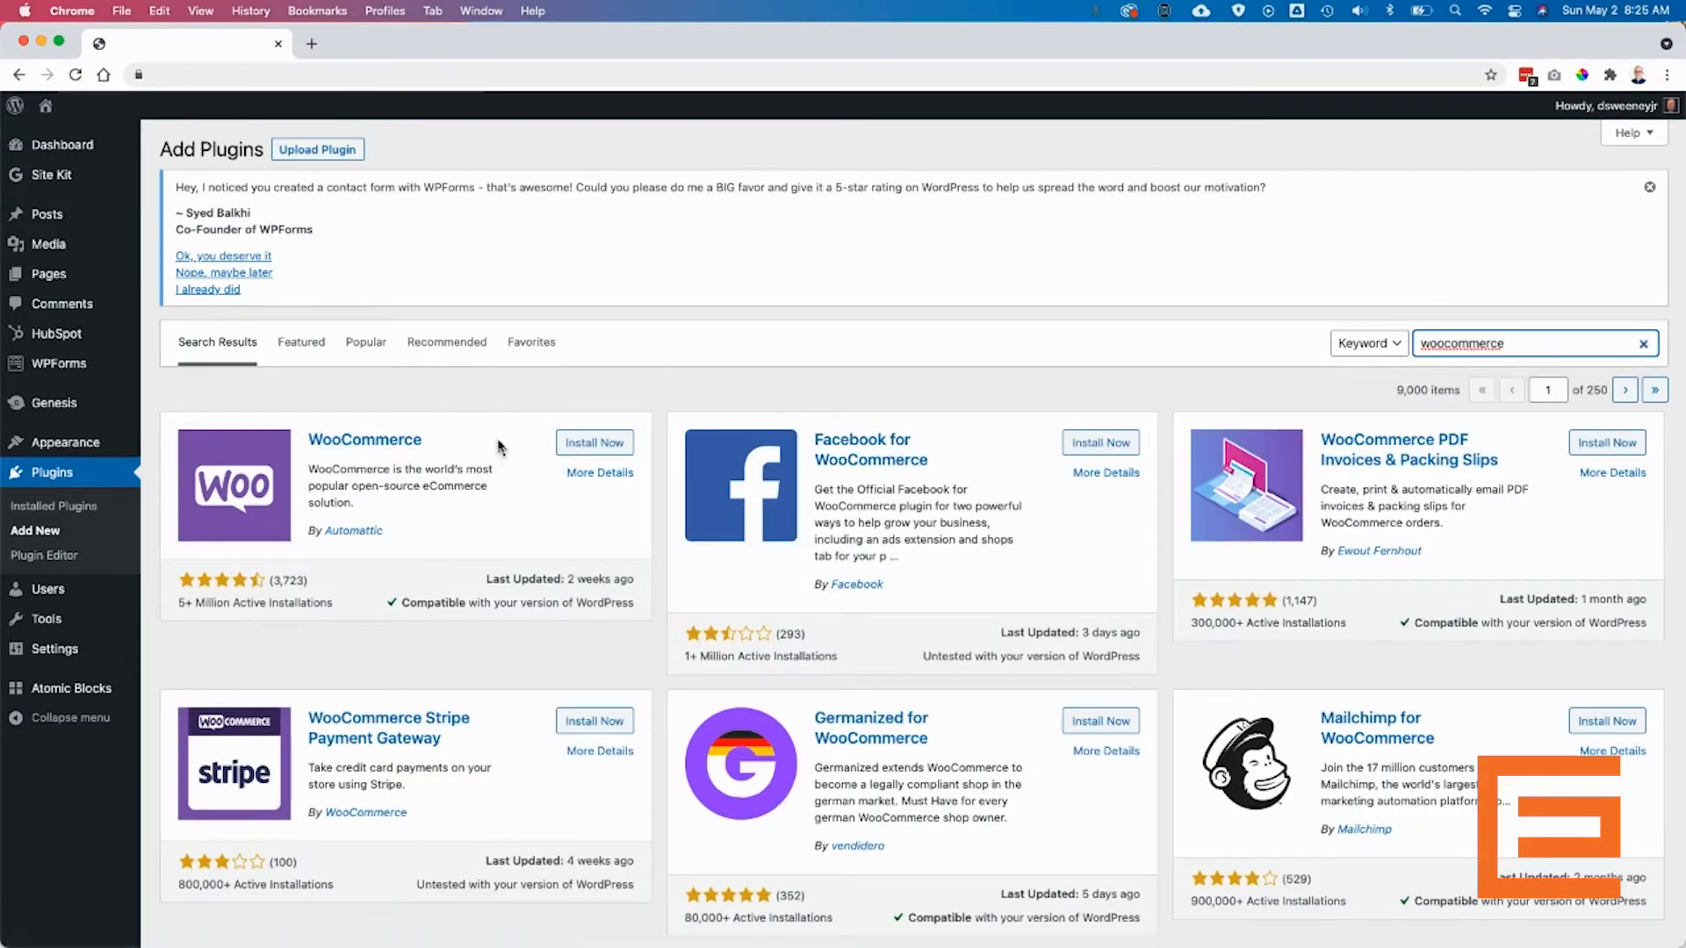
- Install the WooCommerce plugin and activate it once installation finishes
{"action": "left_click", "coordinate": [599, 446]}
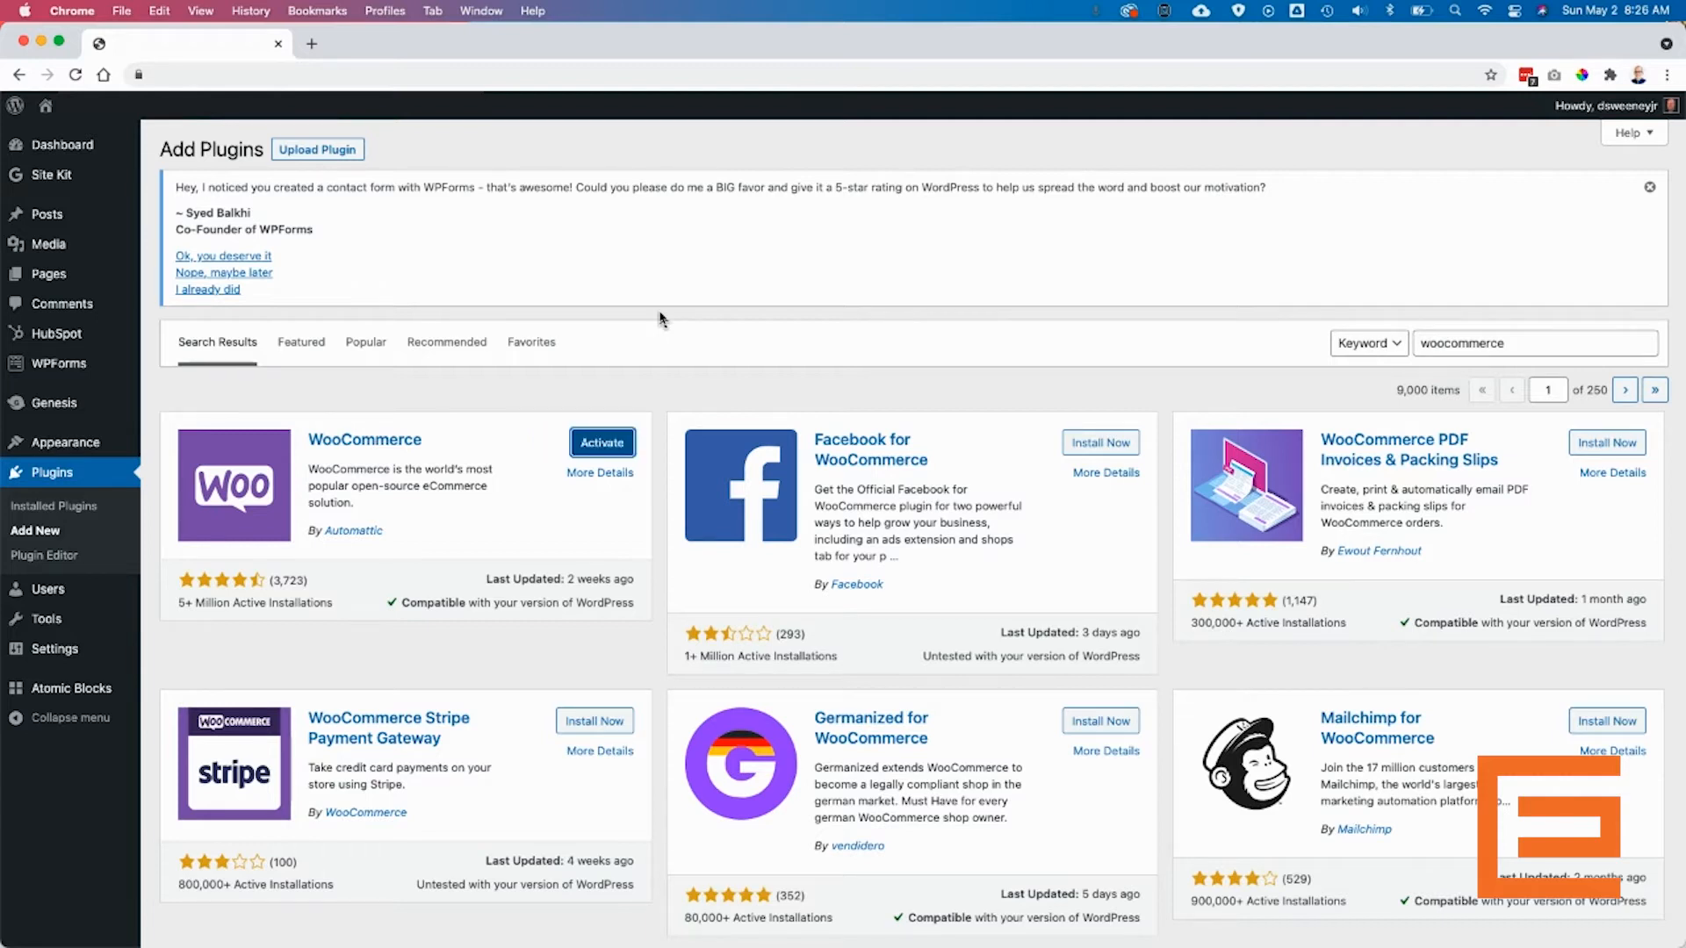
{"action": "left_click", "coordinate": [616, 450]}
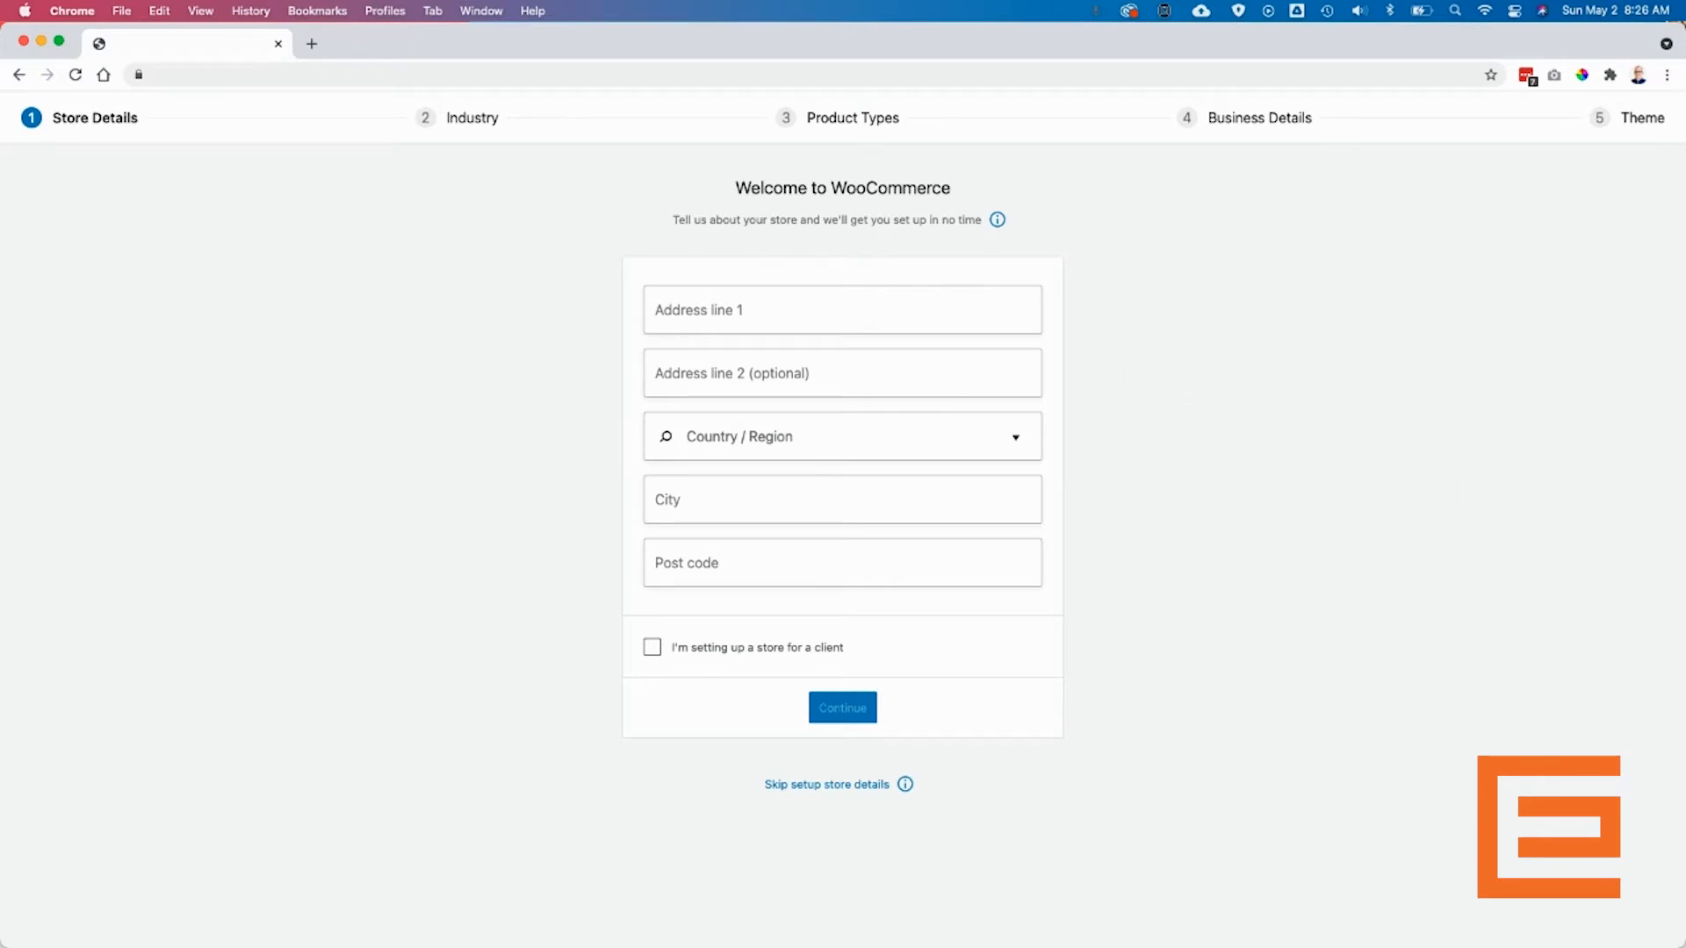
- Paste the store's street address into Address line 1
{"action": "left_click", "coordinate": [803, 307]}
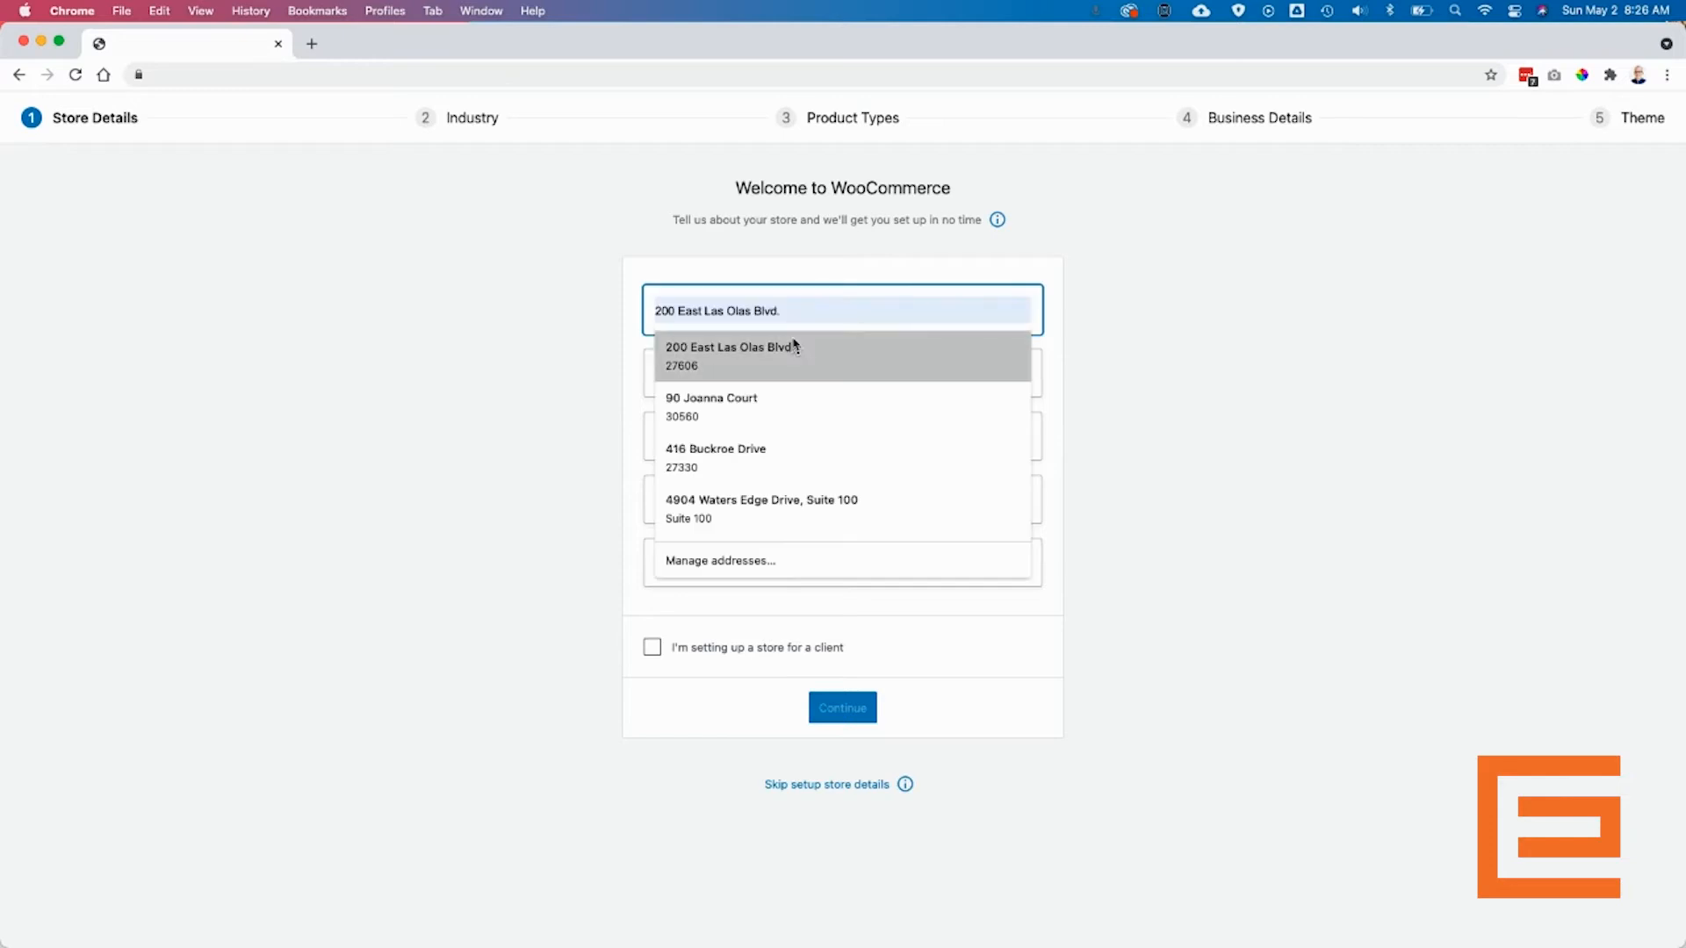
{"action": "key", "text": "super+v"}
{"action": "triple_click", "coordinate": [850, 308]}
{"action": "key", "text": "BackSpace"}
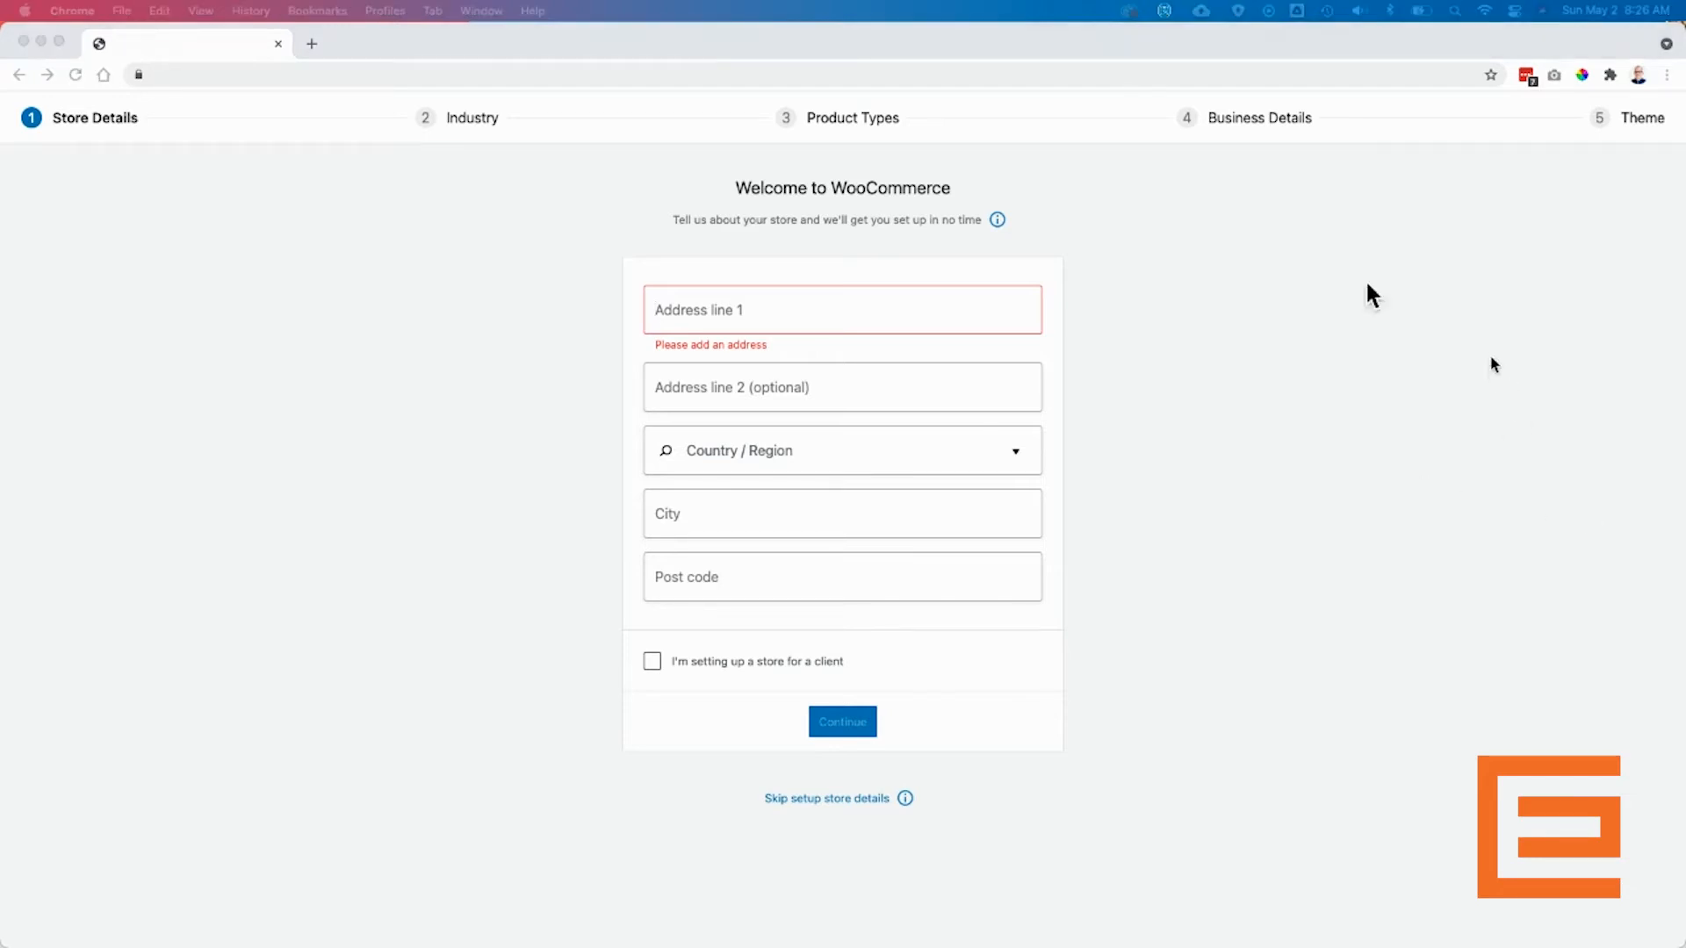
{"action": "left_click", "coordinate": [771, 305]}
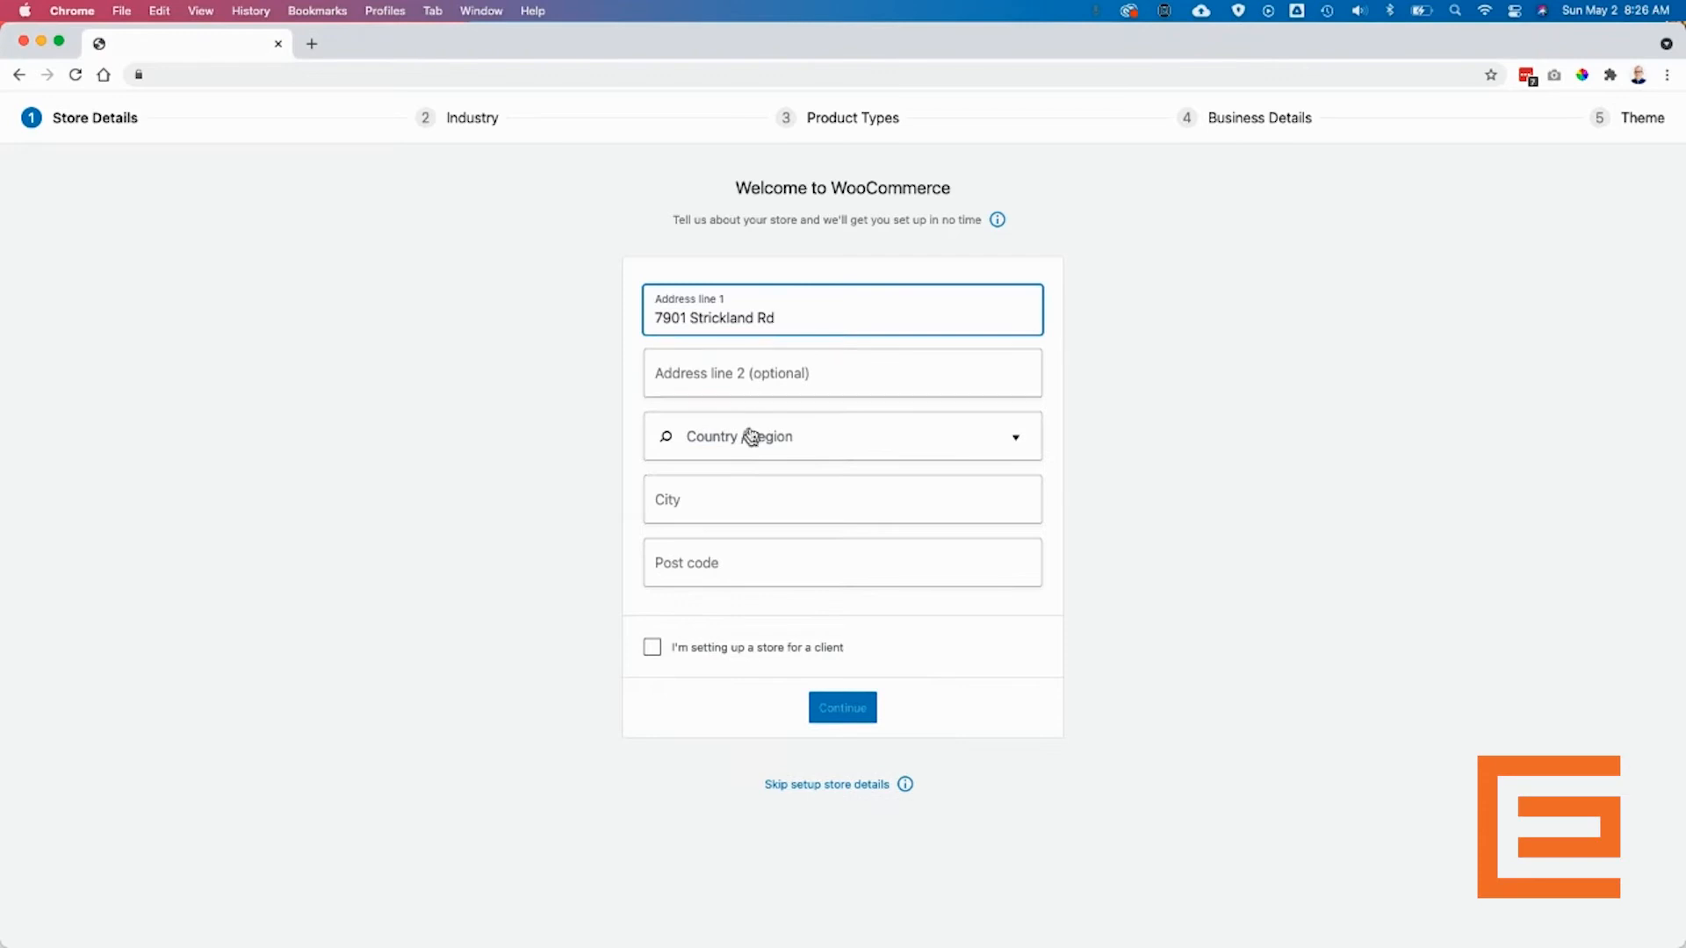
- Set the country/region to United States (US) — North Carolina
{"action": "left_click", "coordinate": [802, 441]}
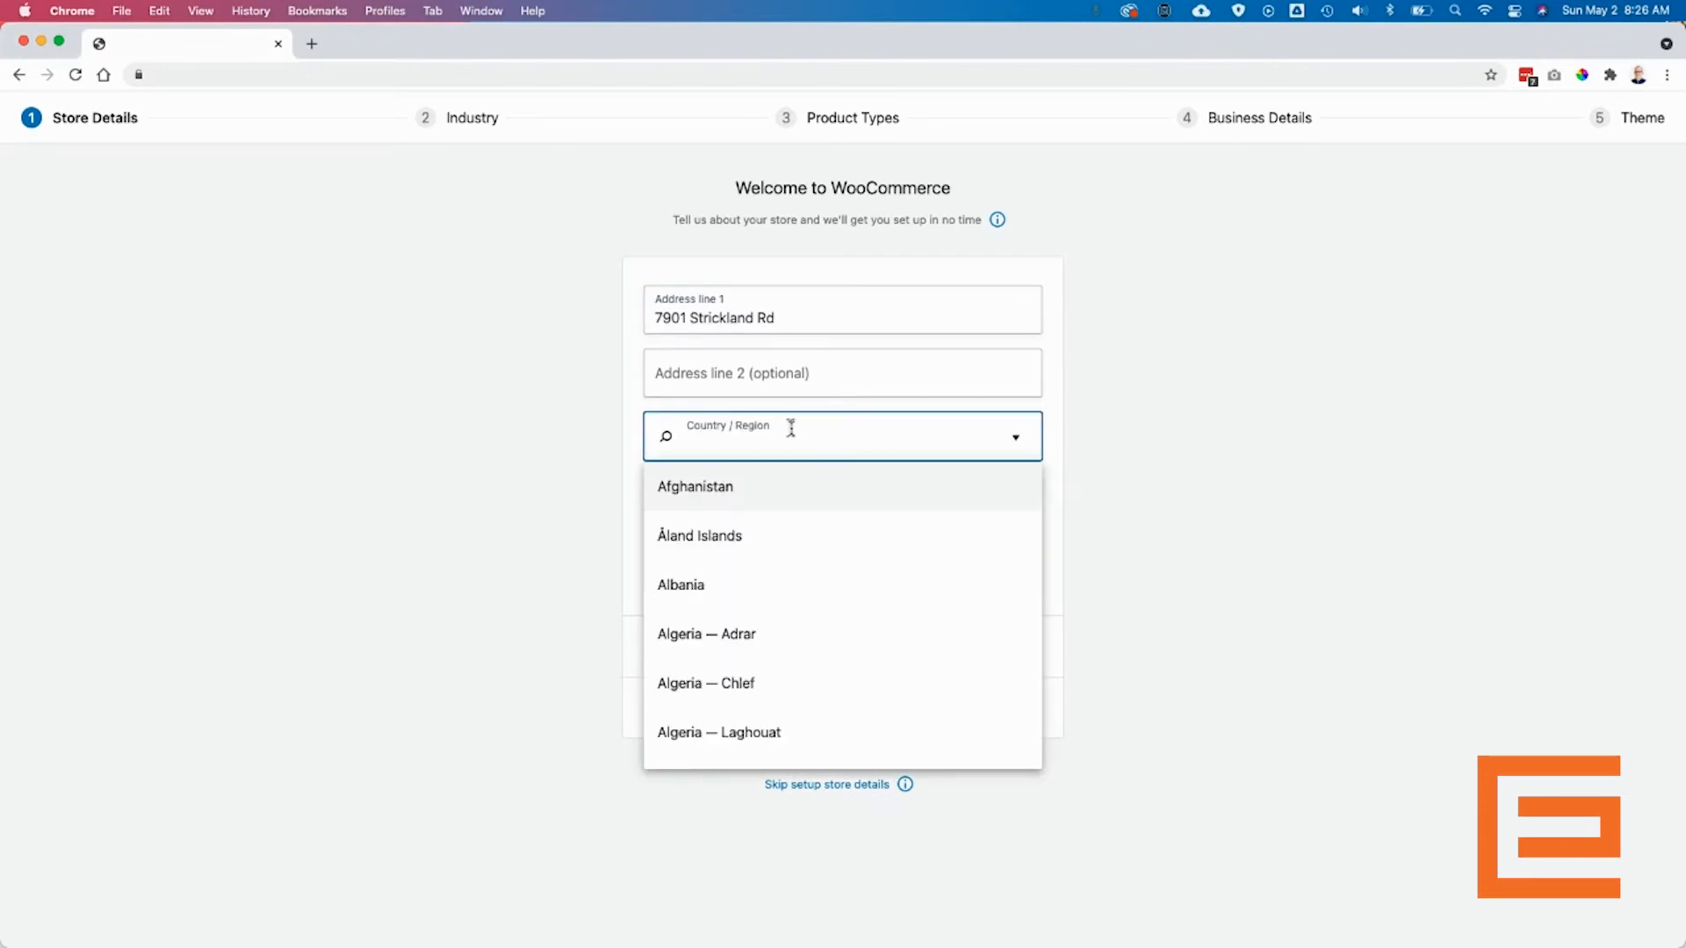
{"action": "type", "text": "un"}
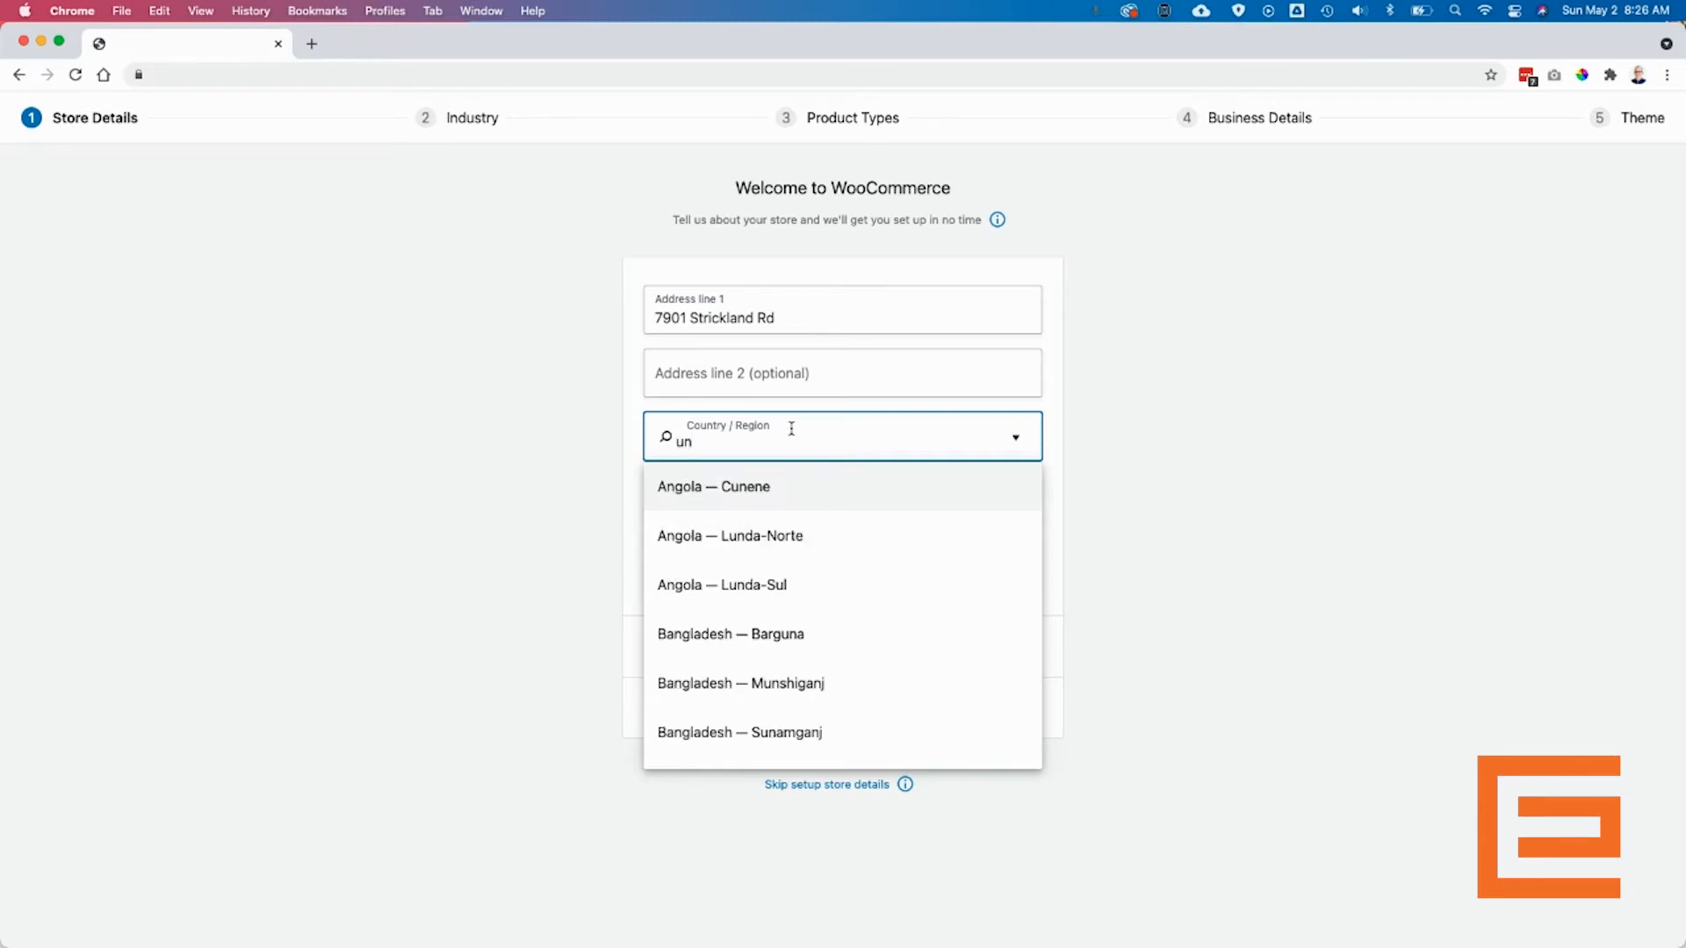
{"action": "type", "text": "ited state"}
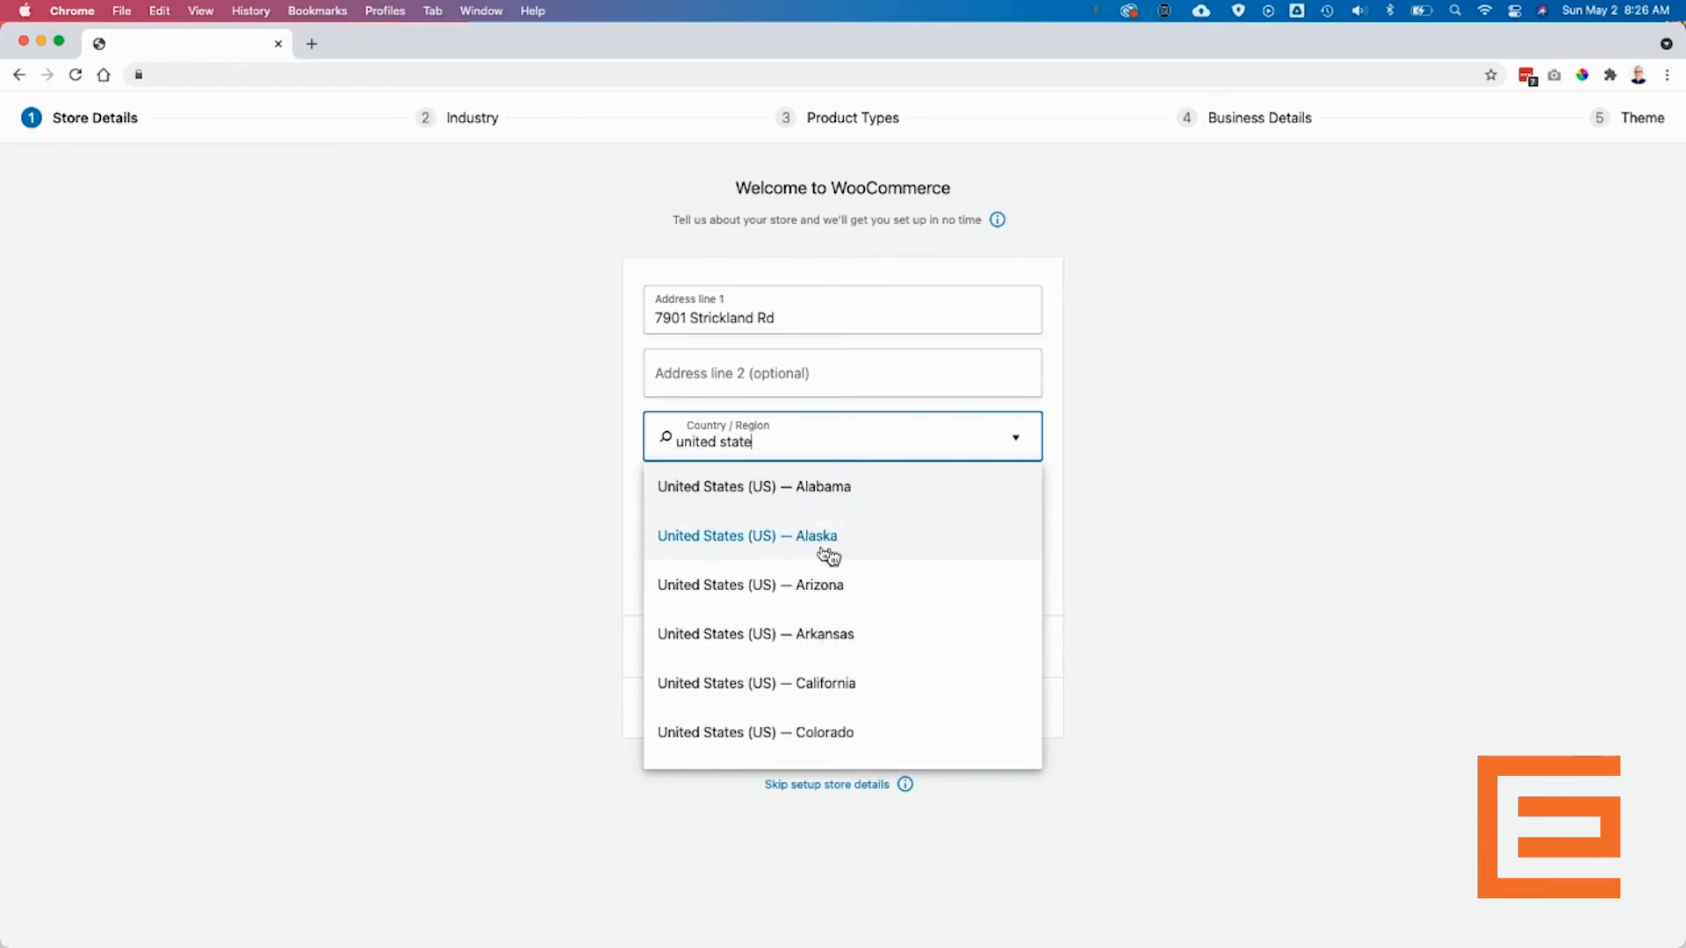
{"action": "scroll", "coordinate": [828, 553], "scroll_direction": "down", "scroll_amount": 10}
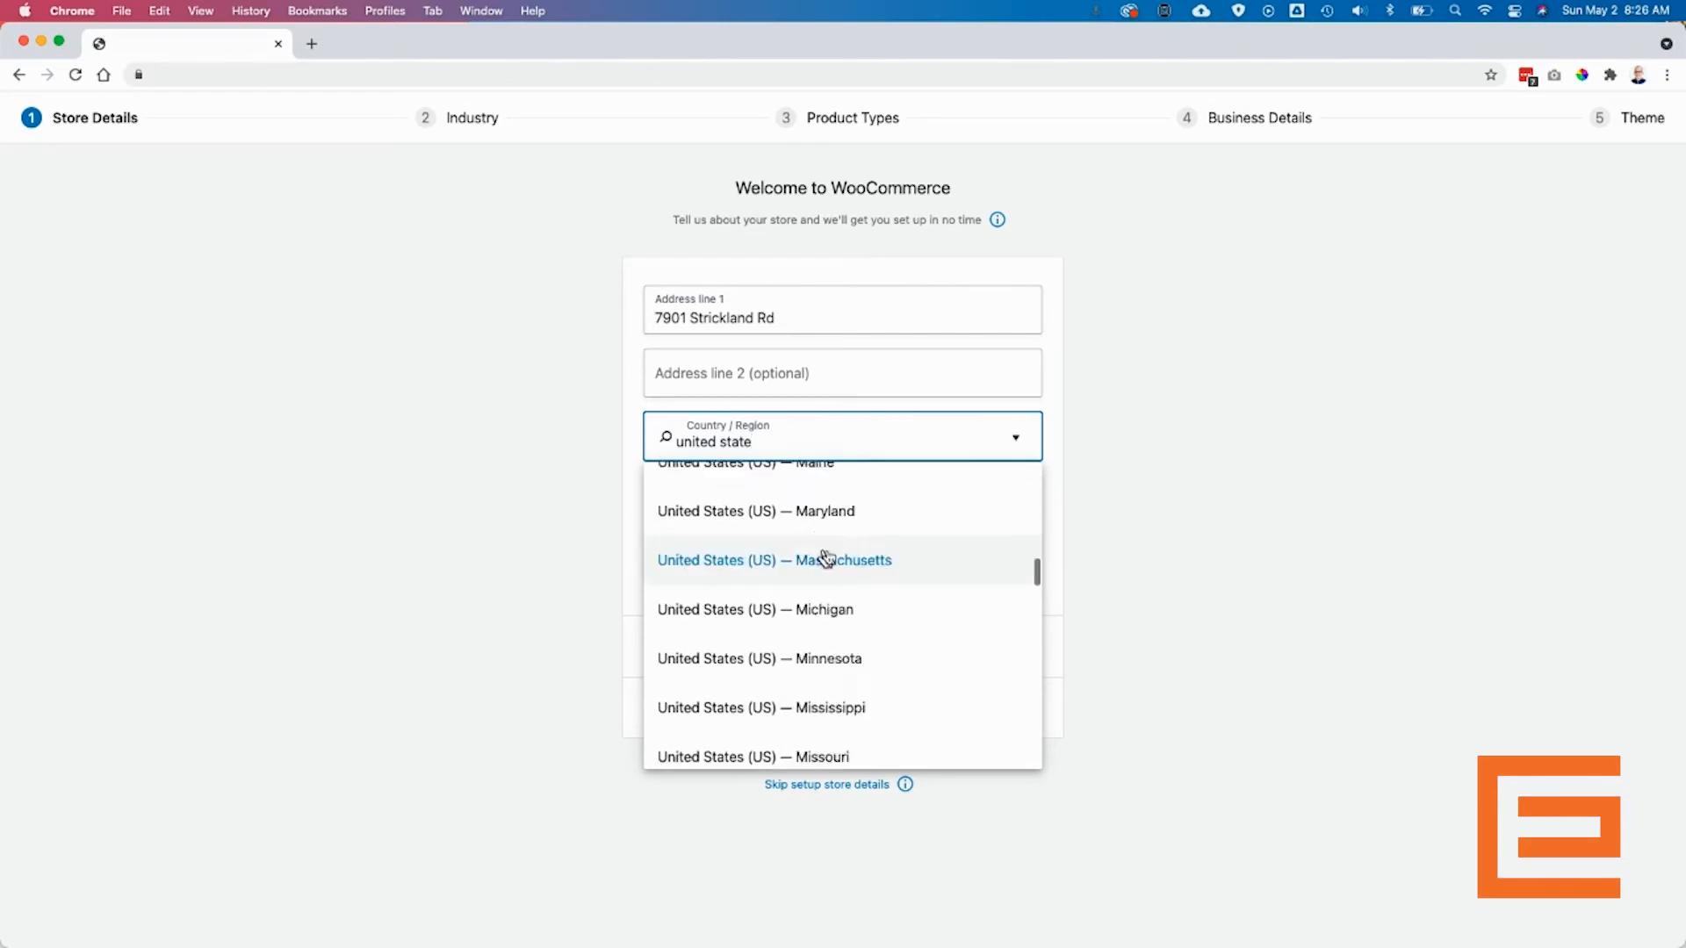
{"action": "scroll", "coordinate": [878, 570], "scroll_direction": "down", "scroll_amount": 6}
{"action": "scroll", "coordinate": [870, 562], "scroll_direction": "up", "scroll_amount": 2}
{"action": "left_click", "coordinate": [850, 513]}
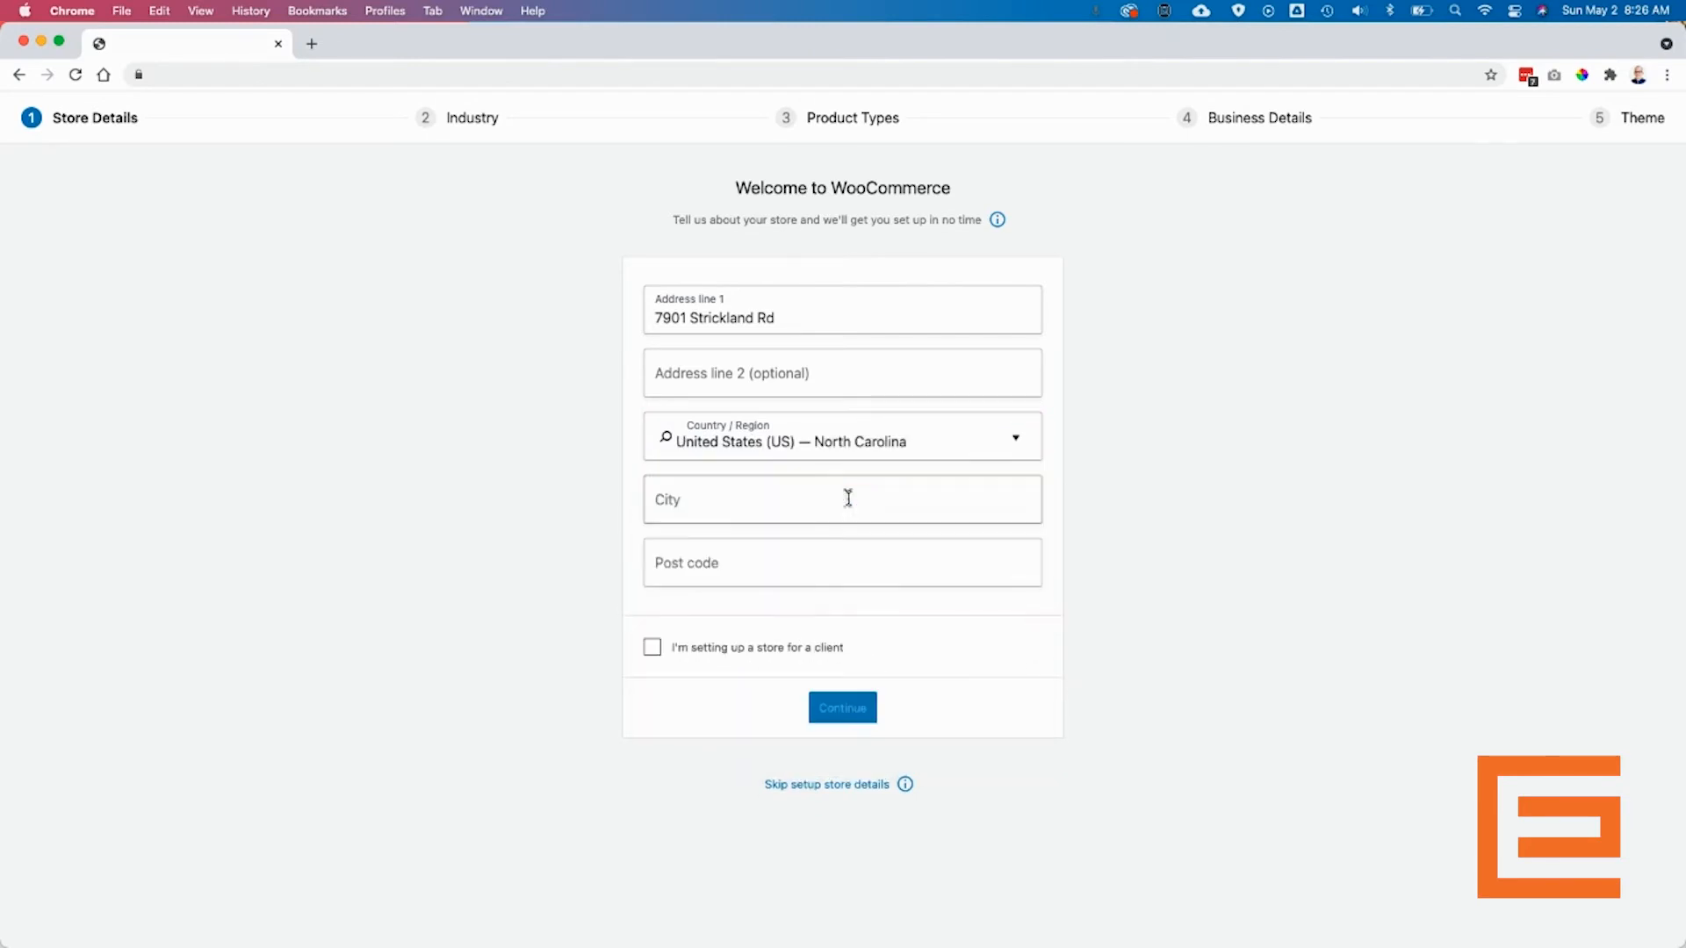
- Fill in the city and post code, submit store details, and decline usage tracking
{"action": "left_click", "coordinate": [725, 502]}
{"action": "left_click", "coordinate": [696, 546]}
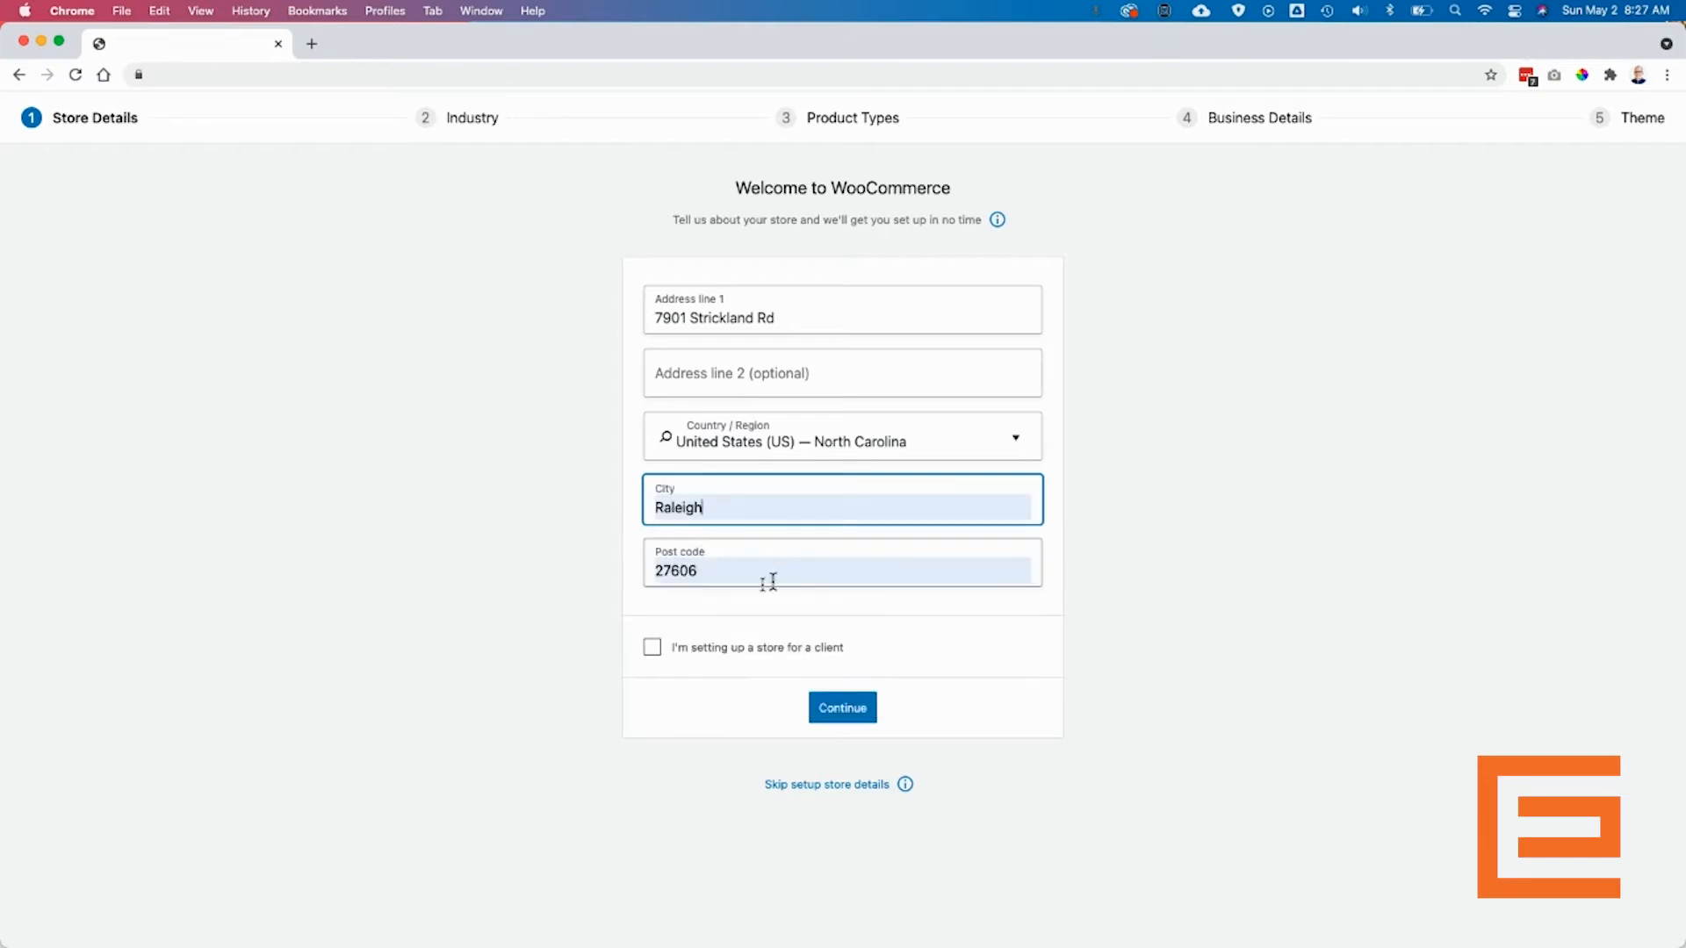
{"action": "left_click", "coordinate": [735, 575]}
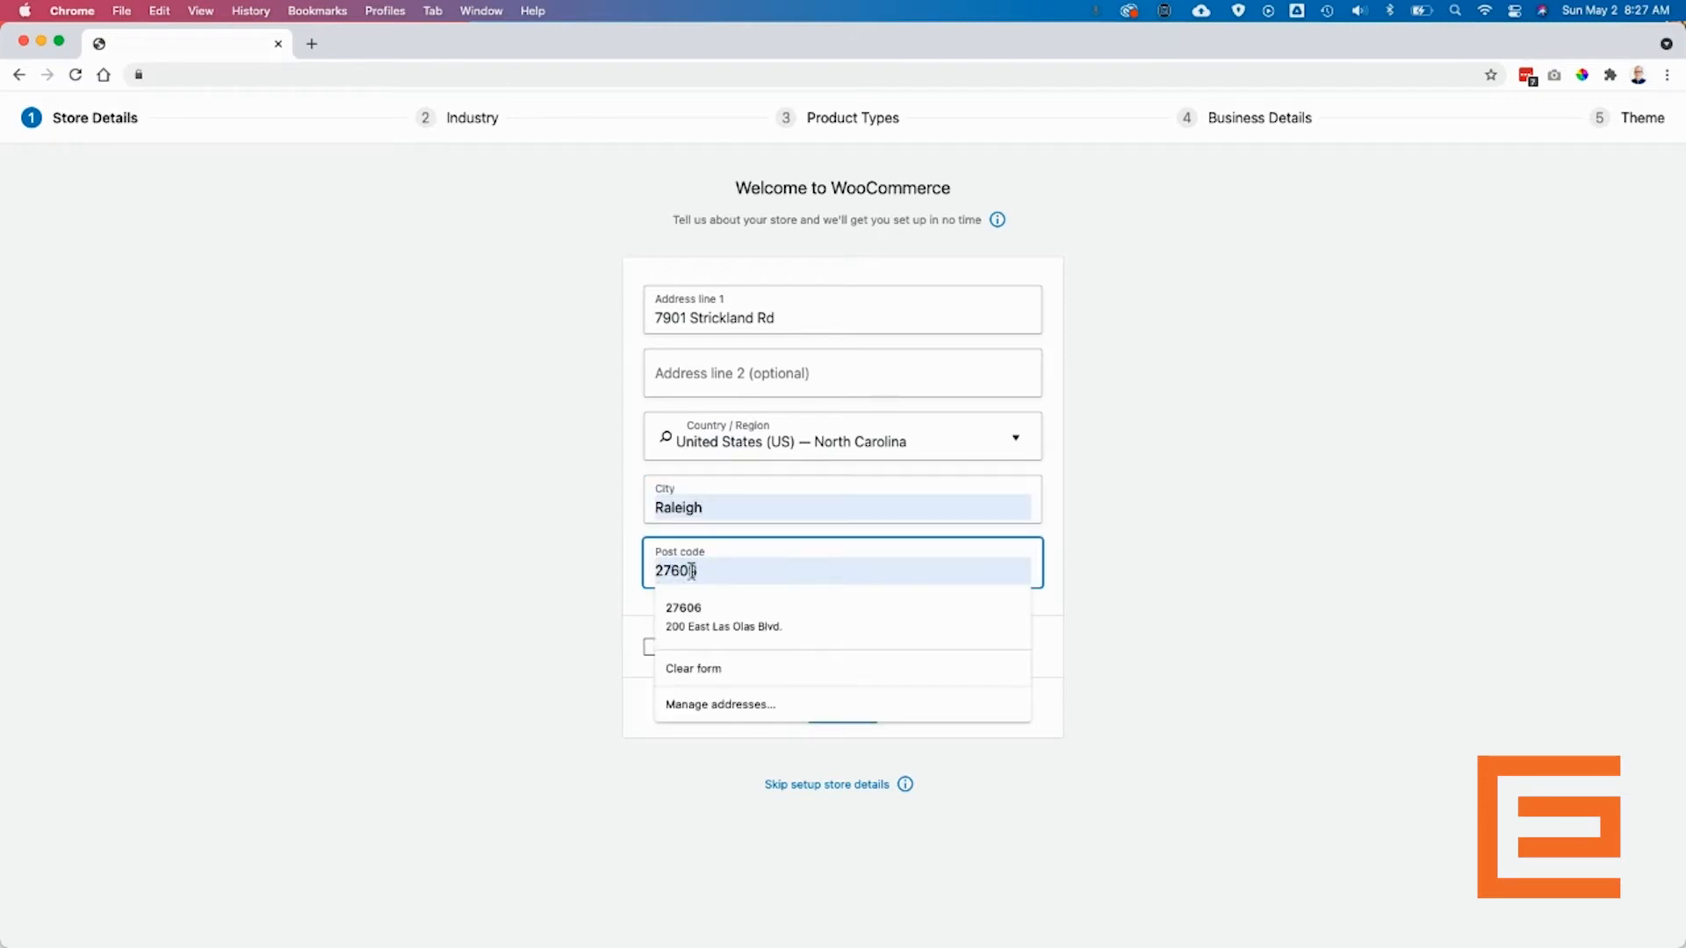
{"action": "type", "text": "15"}
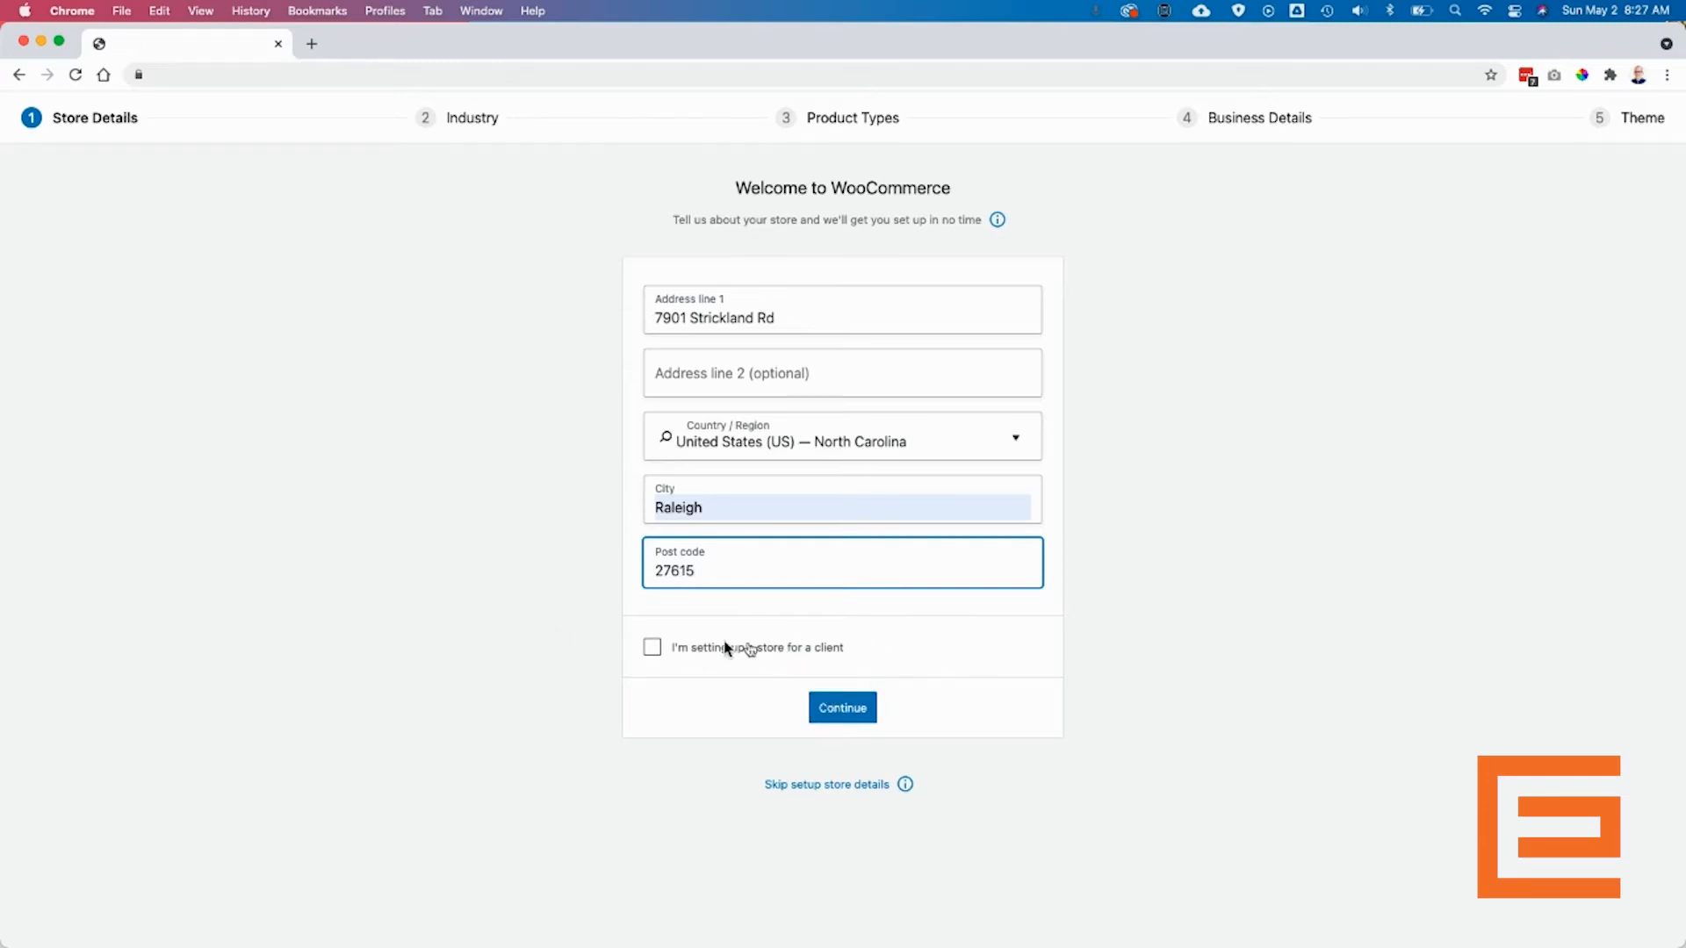
{"action": "left_click", "coordinate": [845, 712]}
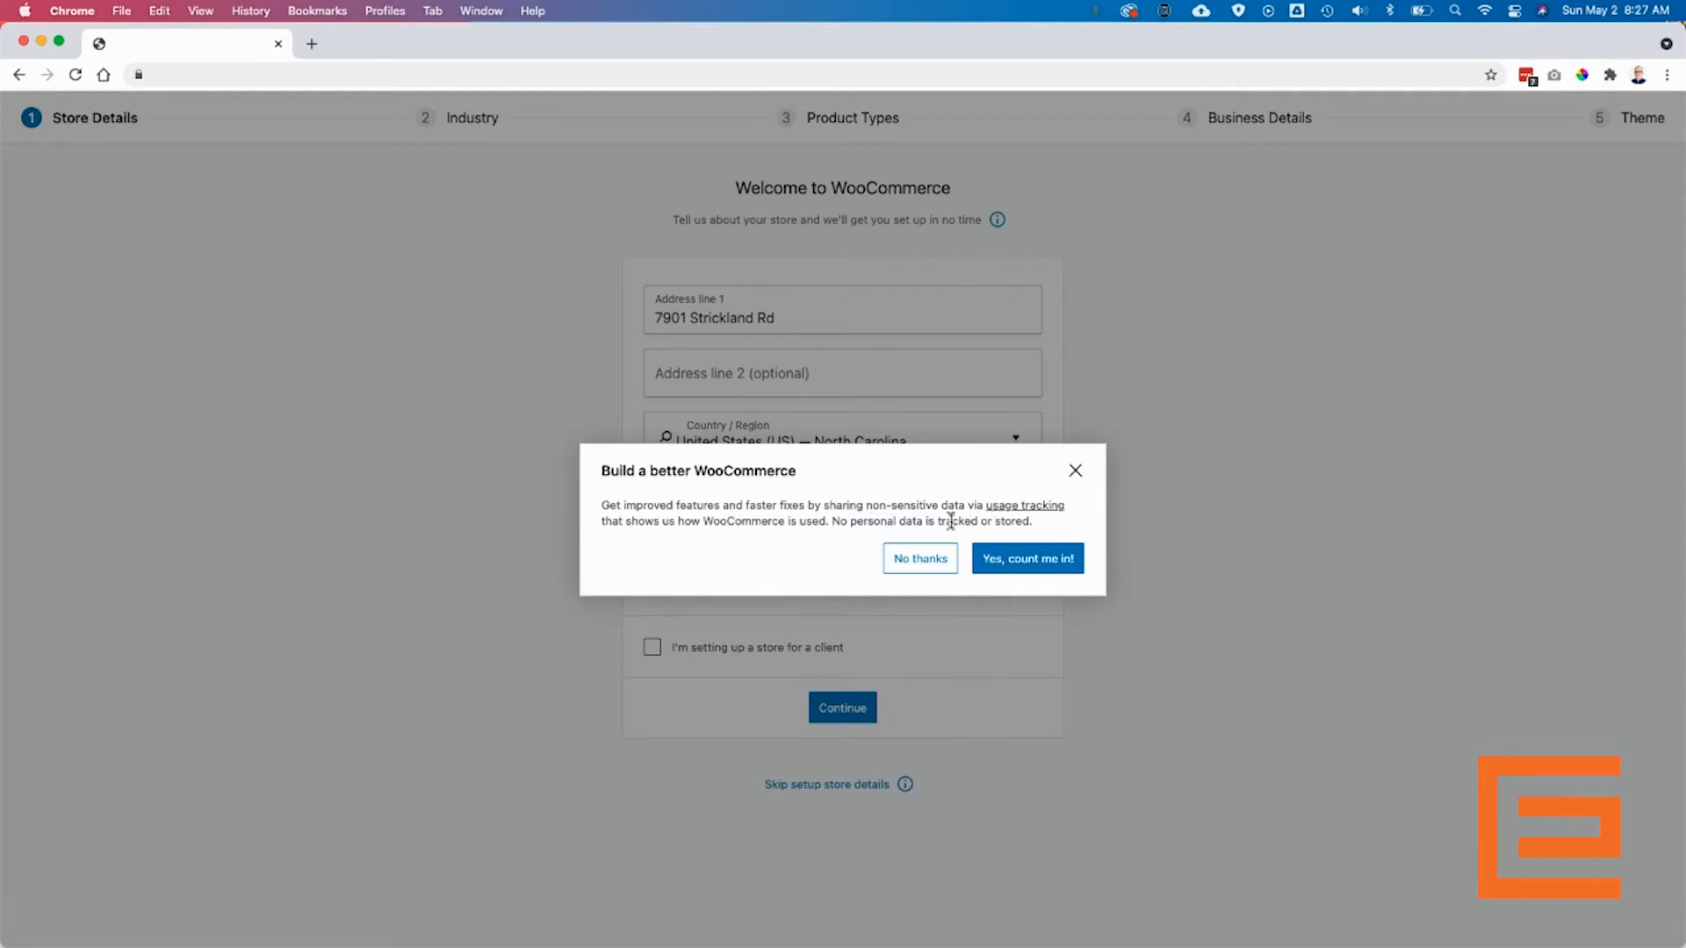
{"action": "left_click", "coordinate": [914, 562]}
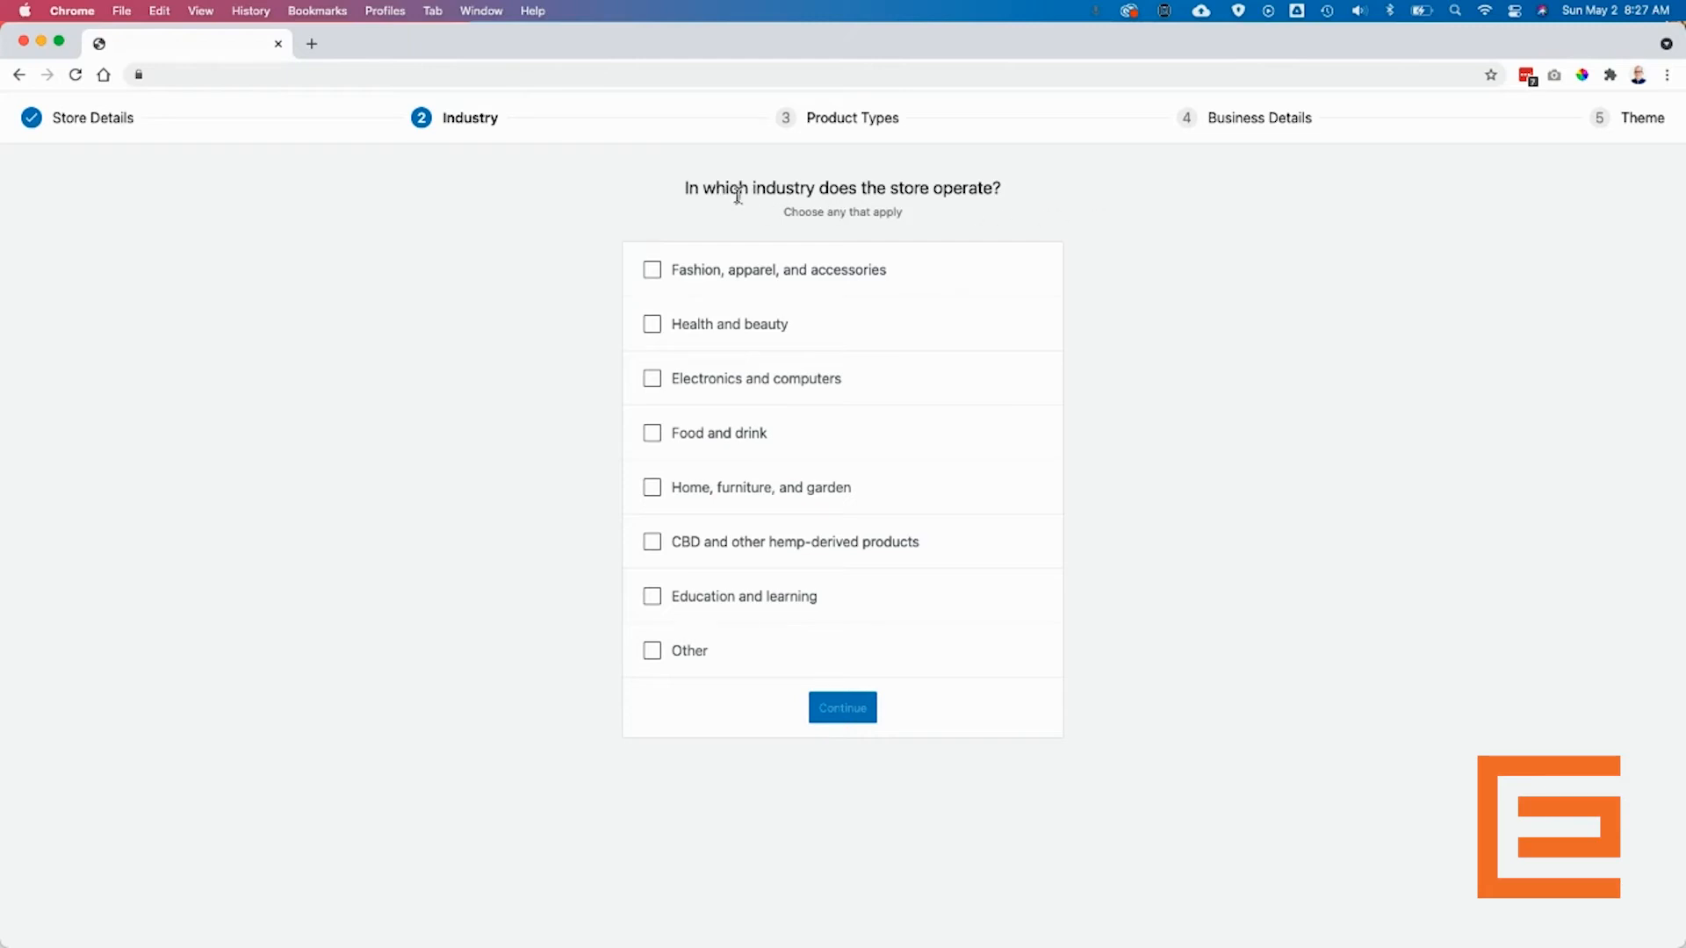
- Choose 'Fashion, apparel, and accessories' as the store industry and continue
{"action": "left_click", "coordinate": [652, 269]}
{"action": "left_click", "coordinate": [845, 711]}
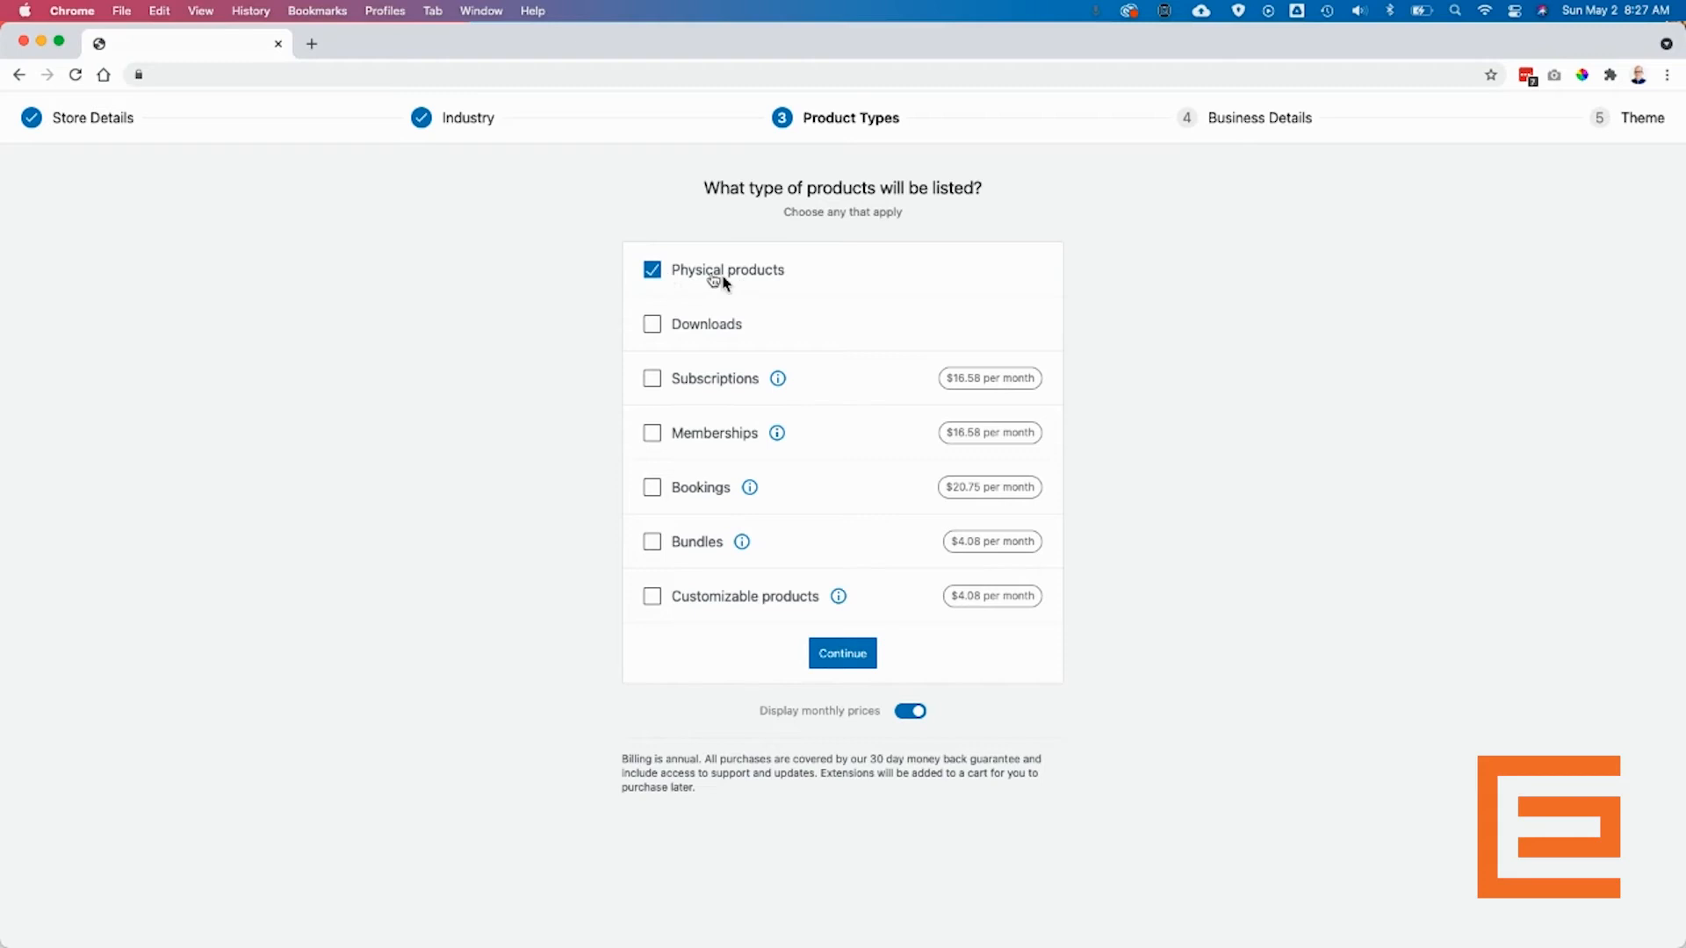
- Add Downloads alongside Physical products as product types and continue
{"action": "left_click", "coordinate": [650, 330]}
{"action": "left_click", "coordinate": [848, 656]}
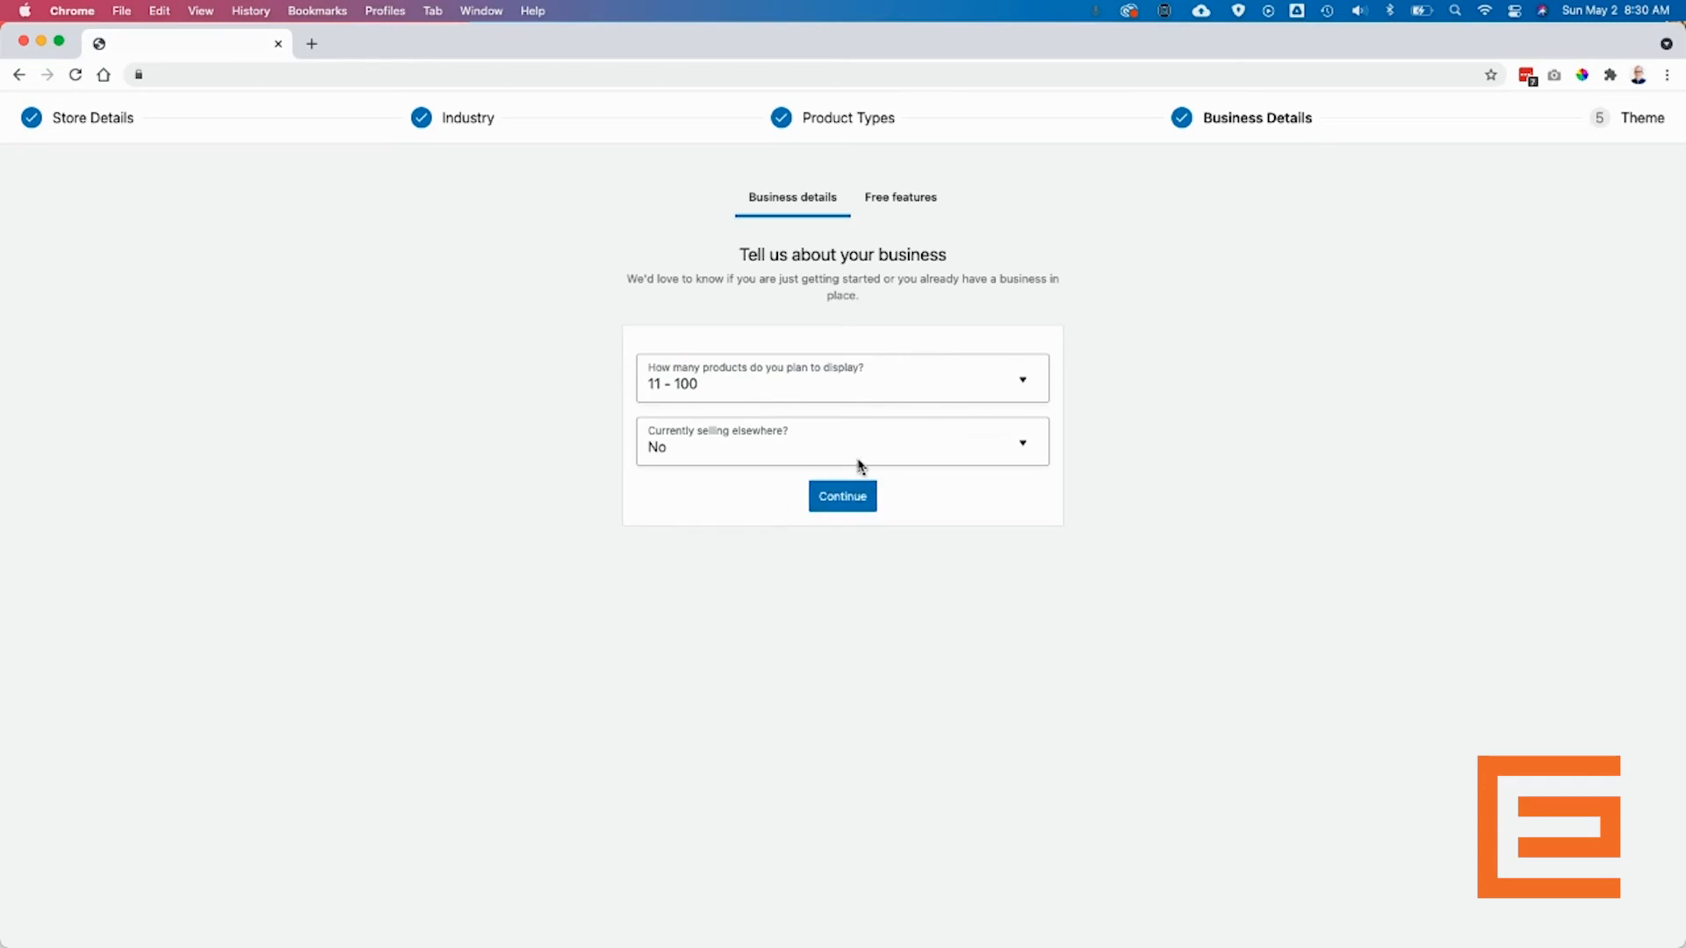
- Set 11 - 100 products, leave selling elsewhere as No, and confirm the business details
{"action": "left_click", "coordinate": [692, 385]}
{"action": "left_click", "coordinate": [703, 529]}
{"action": "left_click", "coordinate": [856, 497]}
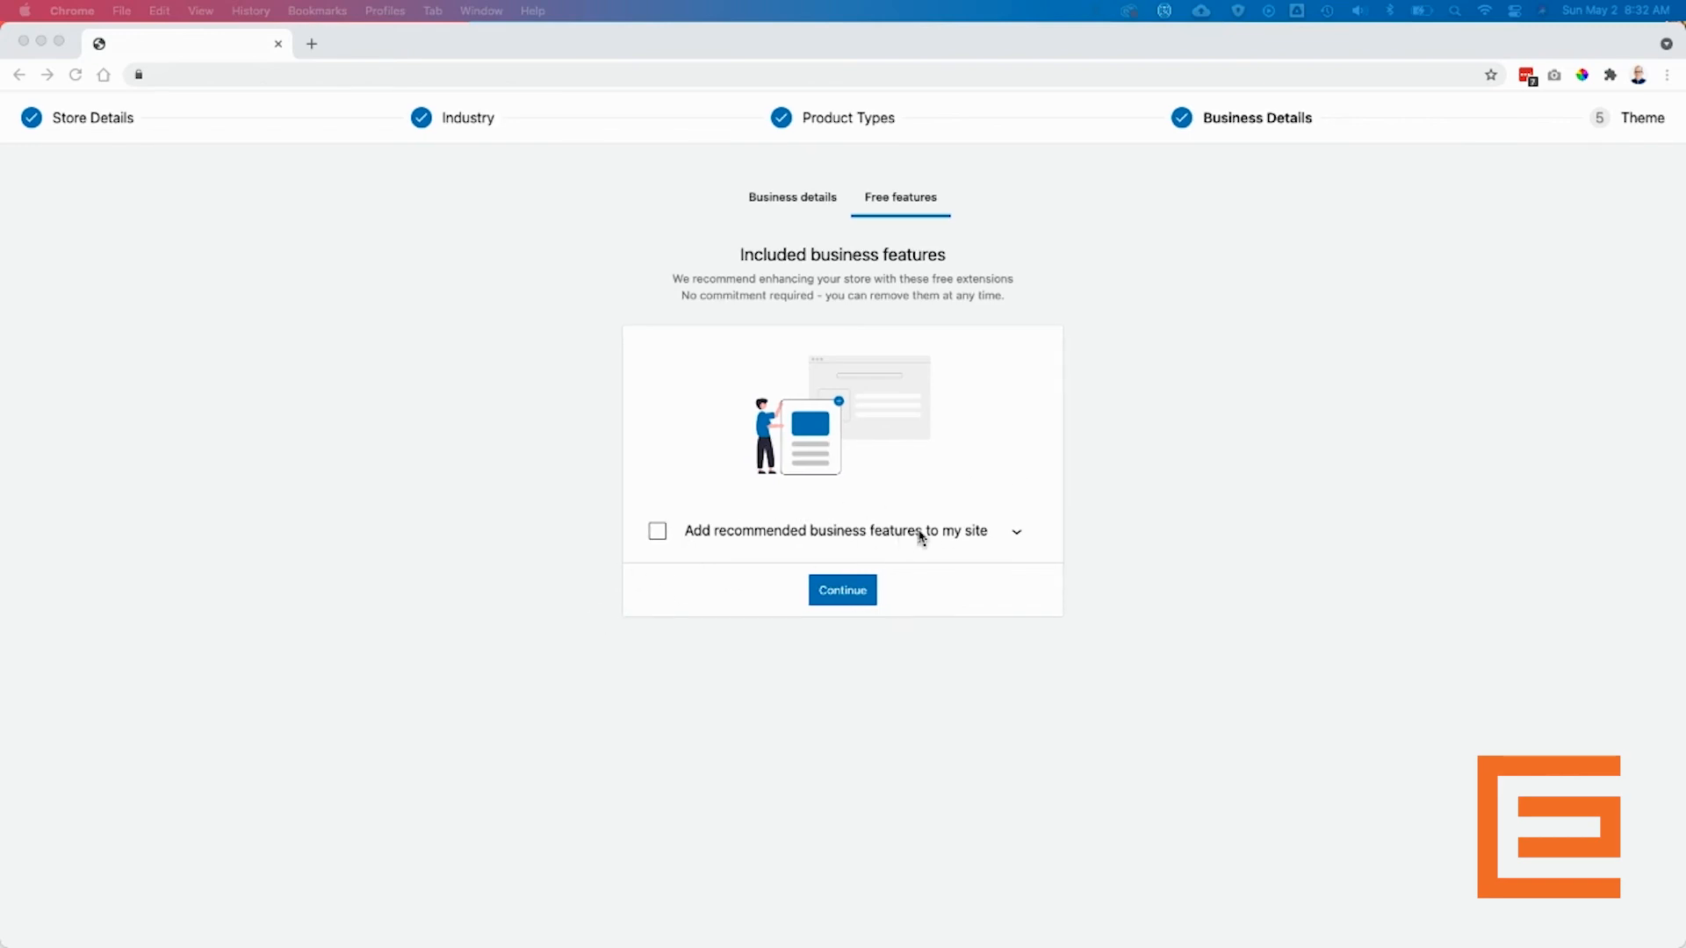
{"action": "left_click", "coordinate": [841, 593]}
- Continue without recommended business features and keep Navigation Pro as the active theme
{"action": "left_click", "coordinate": [840, 595]}
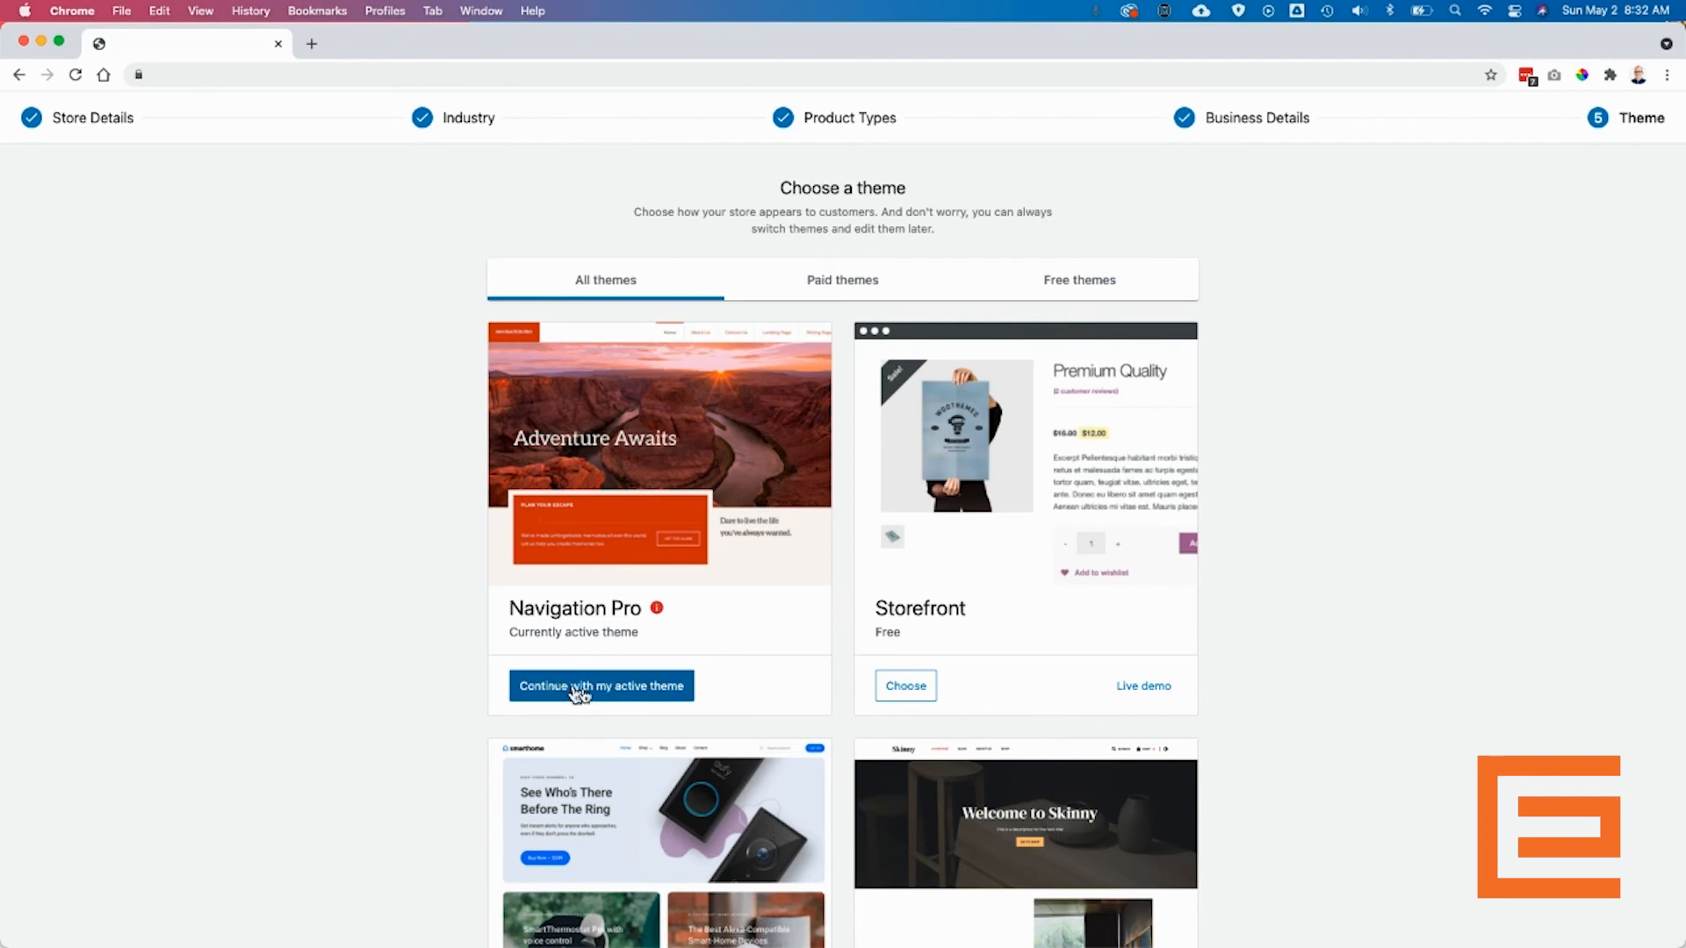
{"action": "left_click", "coordinate": [662, 689]}
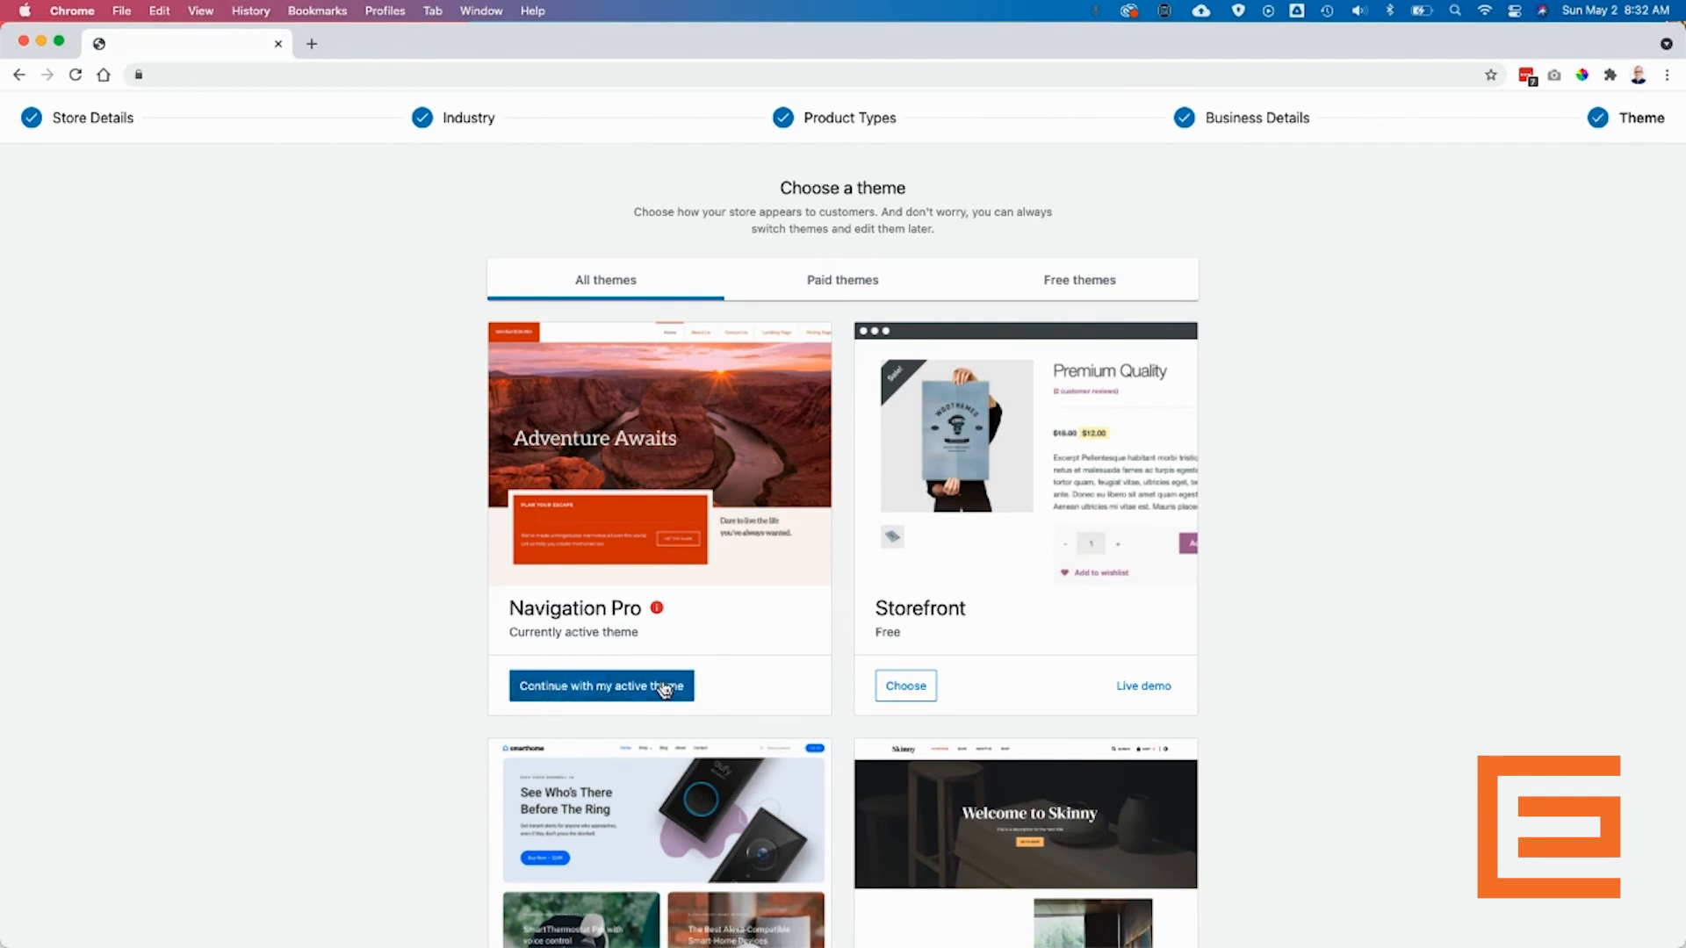